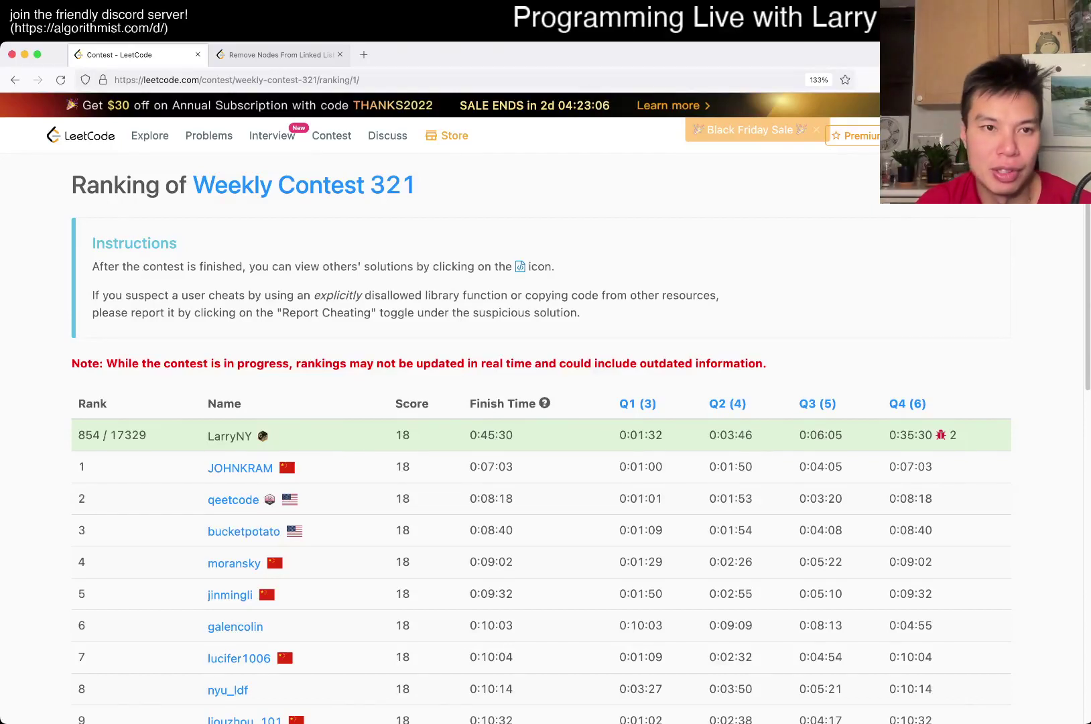
Switch from the Weekly Contest 321 ranking tab to the Remove Nodes From Linked List problem.
{"action": "key", "text": "ctrl+Tab"}
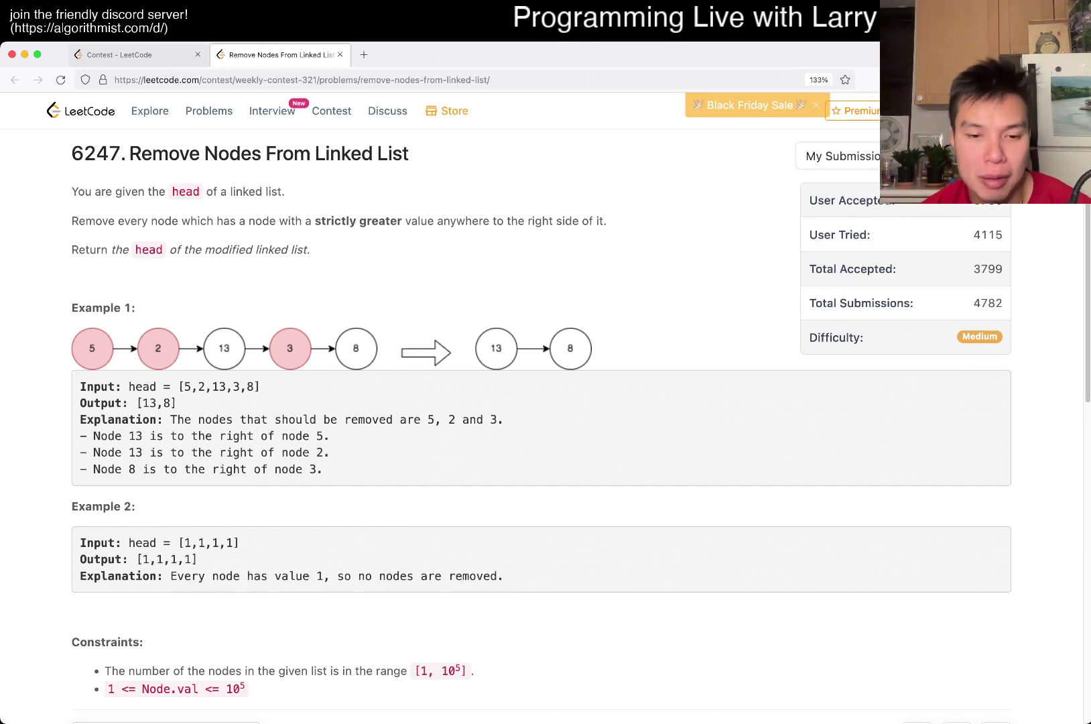
{"action": "scroll", "coordinate": [546, 410], "scroll_direction": "down", "scroll_amount": 10}
{"action": "scroll", "coordinate": [545, 409], "scroll_direction": "down", "scroll_amount": 2}
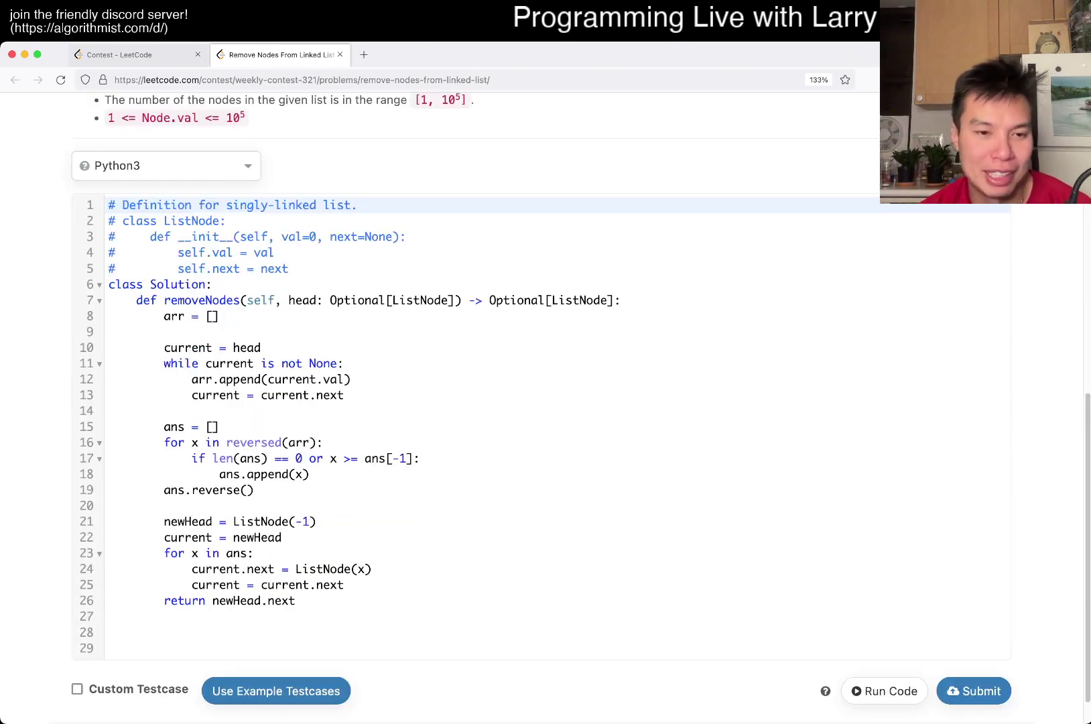
{"action": "left_click", "coordinate": [254, 490]}
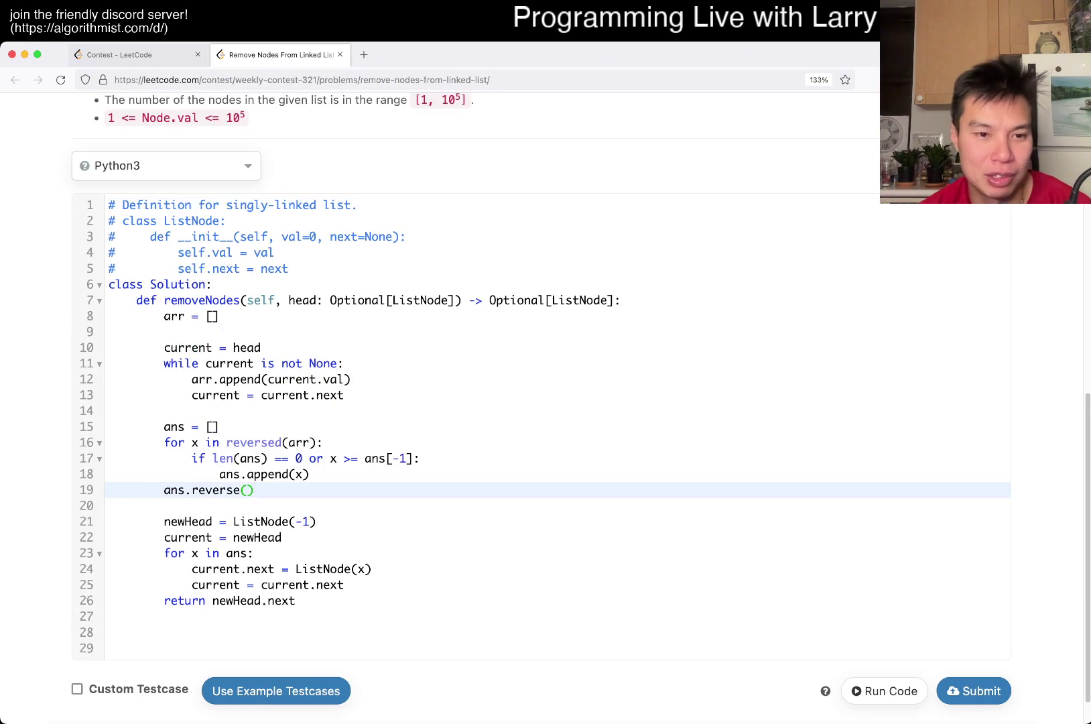
{"action": "left_click_drag", "start_coordinate": [254, 490], "coordinate": [109, 425]}
{"action": "scroll", "coordinate": [546, 410], "scroll_direction": "up", "scroll_amount": 5}
{"action": "scroll", "coordinate": [546, 409], "scroll_direction": "up", "scroll_amount": 7}
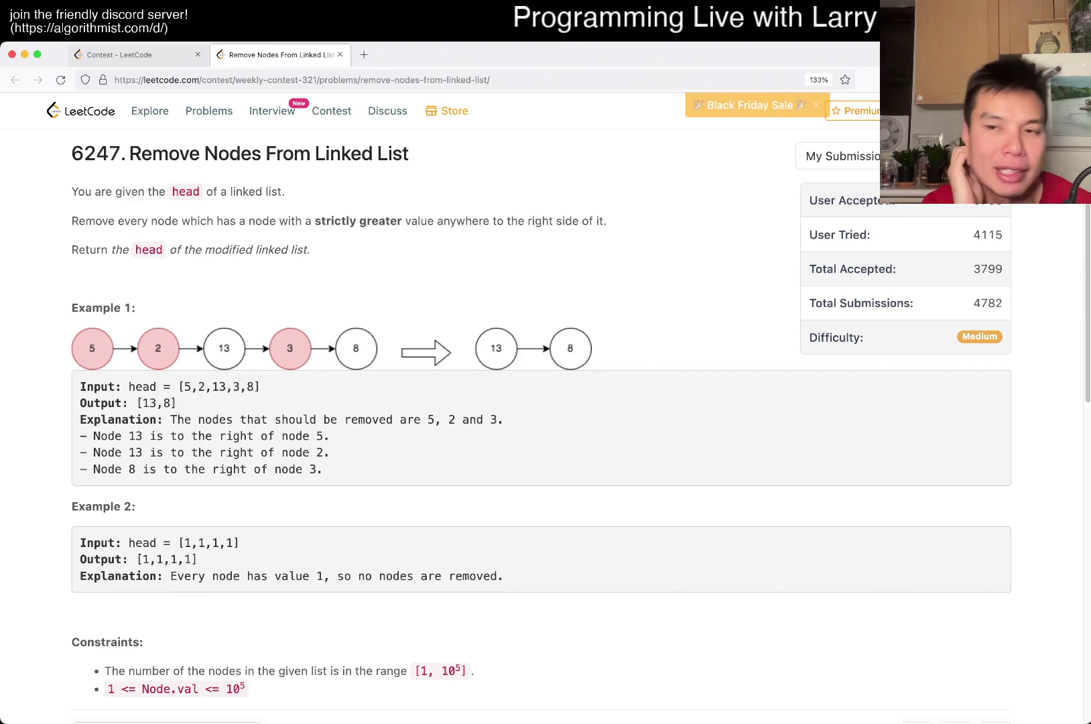
{"action": "scroll", "coordinate": [546, 383], "scroll_direction": "down", "scroll_amount": 6}
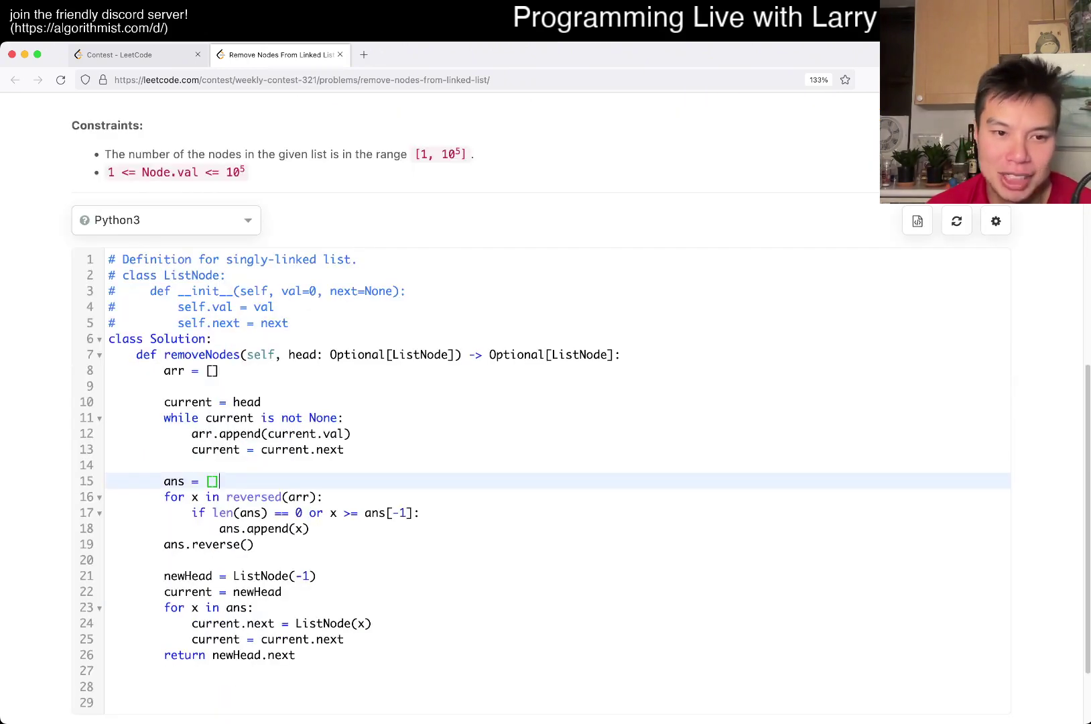
{"action": "scroll", "coordinate": [546, 383], "scroll_direction": "up", "scroll_amount": 6}
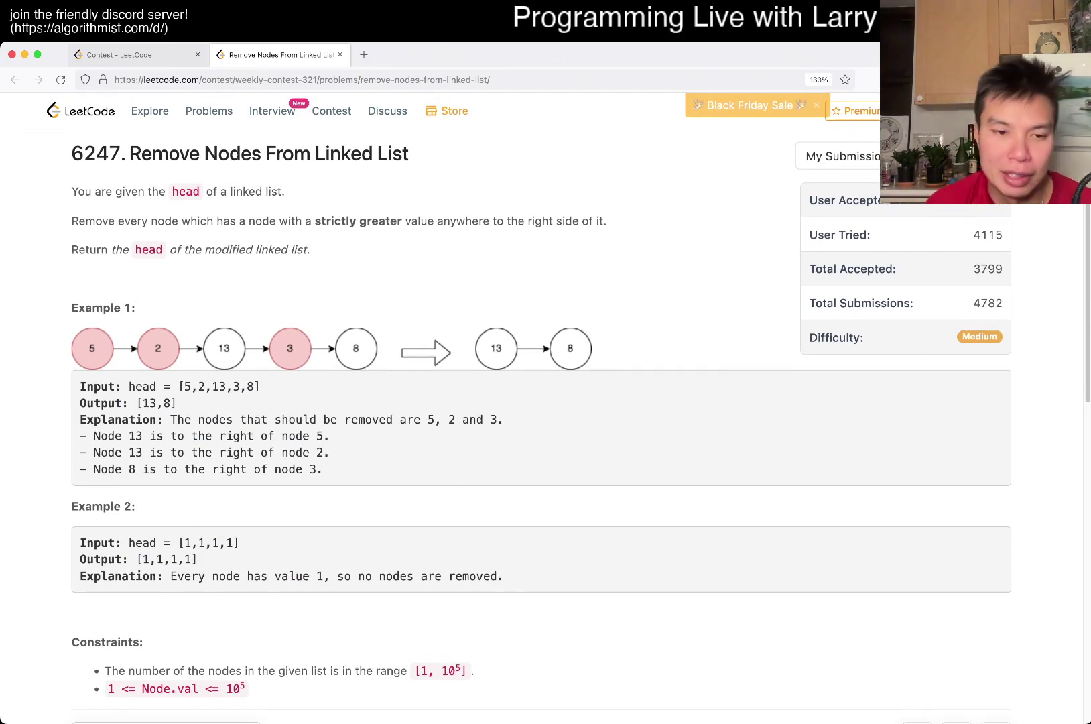
{"action": "scroll", "coordinate": [546, 410], "scroll_direction": "down", "scroll_amount": 6}
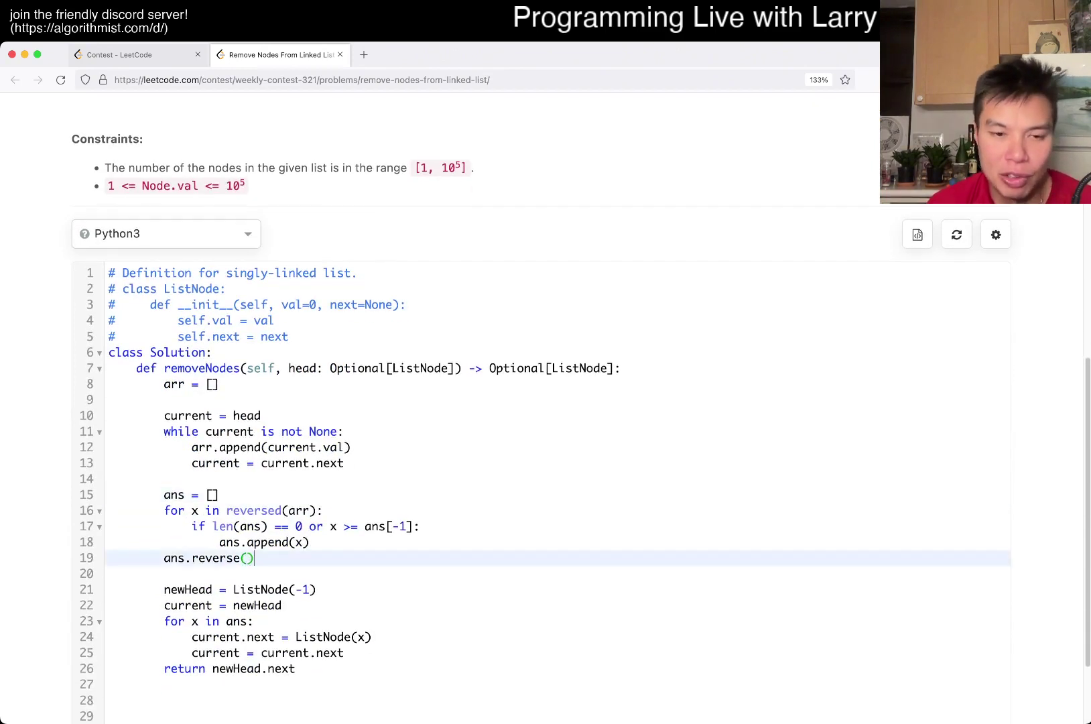
{"action": "key", "text": "Up"}
{"action": "key", "text": "Up"}
{"action": "key", "text": "Up"}
{"action": "key", "text": "Up"}
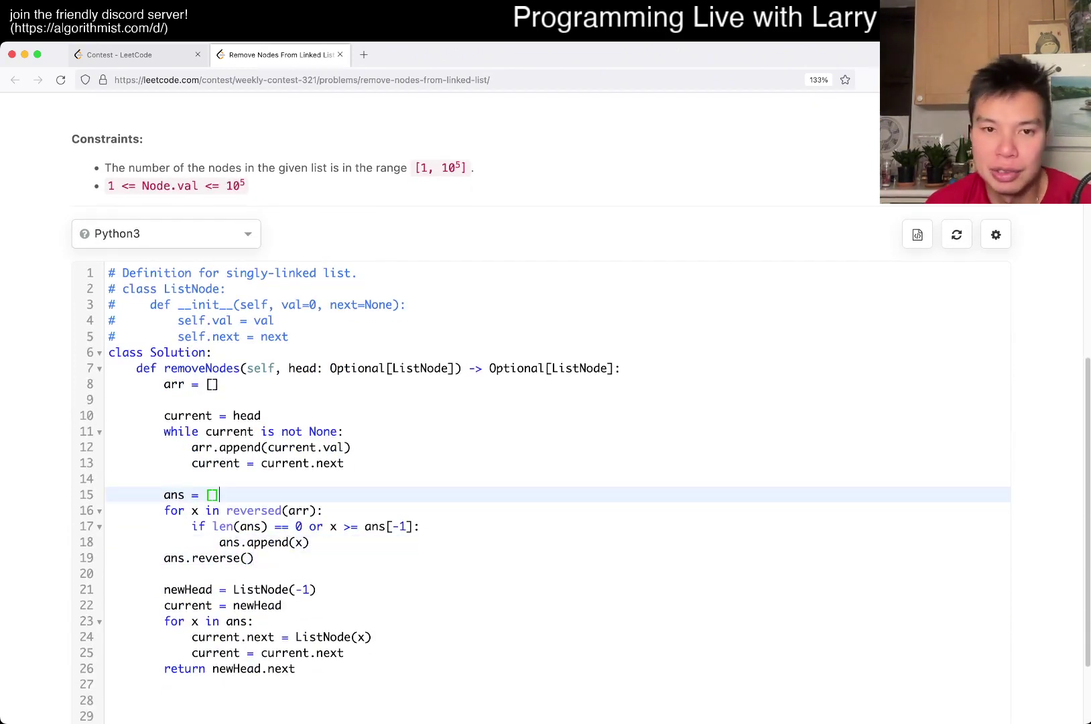
{"action": "scroll", "coordinate": [545, 409], "scroll_direction": "up", "scroll_amount": 10}
{"action": "scroll", "coordinate": [547, 408], "scroll_direction": "down", "scroll_amount": 10}
{"action": "scroll", "coordinate": [546, 409], "scroll_direction": "down", "scroll_amount": 2}
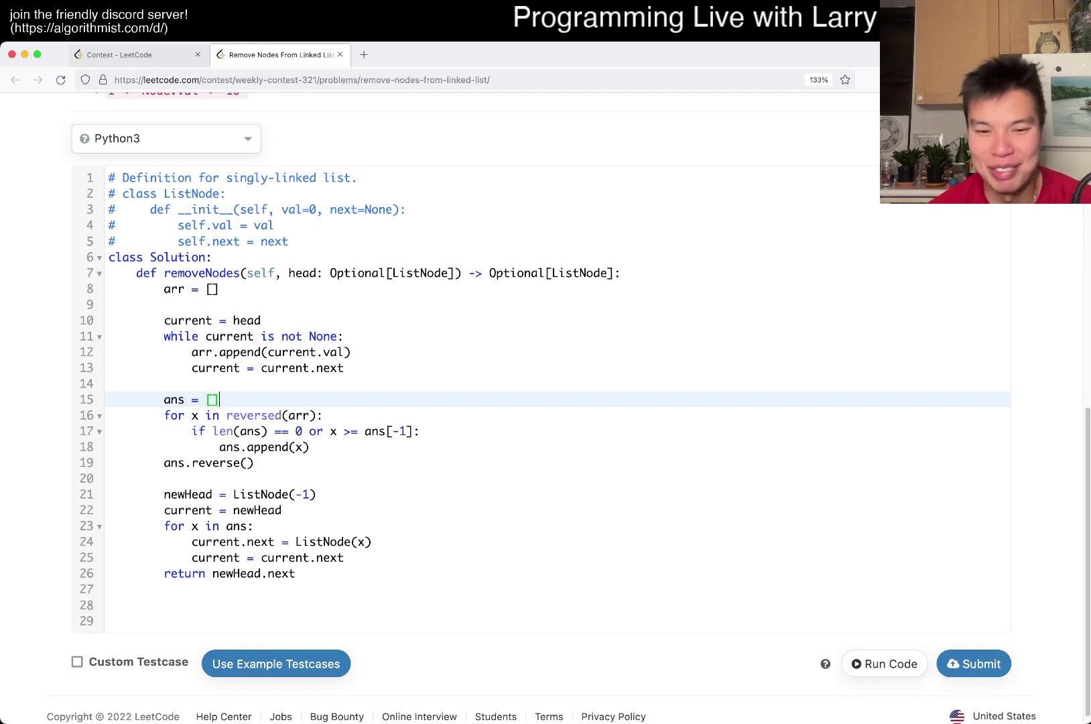
{"action": "key", "text": "super+Tab"}
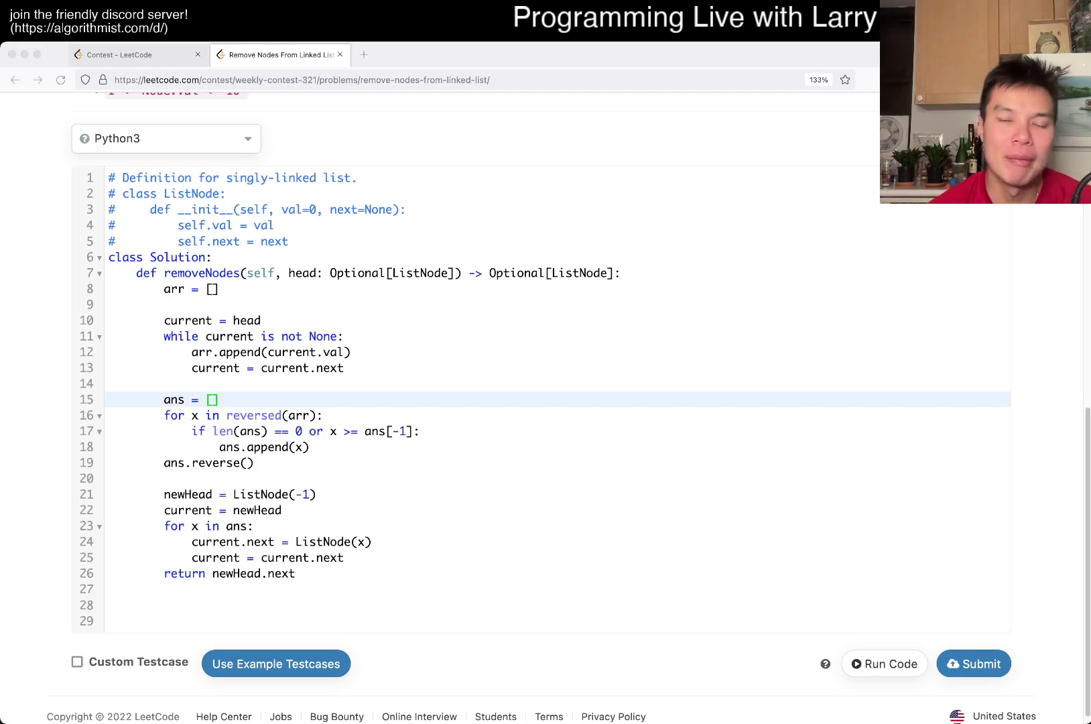
{"action": "key", "text": "super+Tab"}
{"action": "scroll", "coordinate": [546, 384], "scroll_direction": "up", "scroll_amount": 10}
{"action": "scroll", "coordinate": [545, 384], "scroll_direction": "up", "scroll_amount": 5}
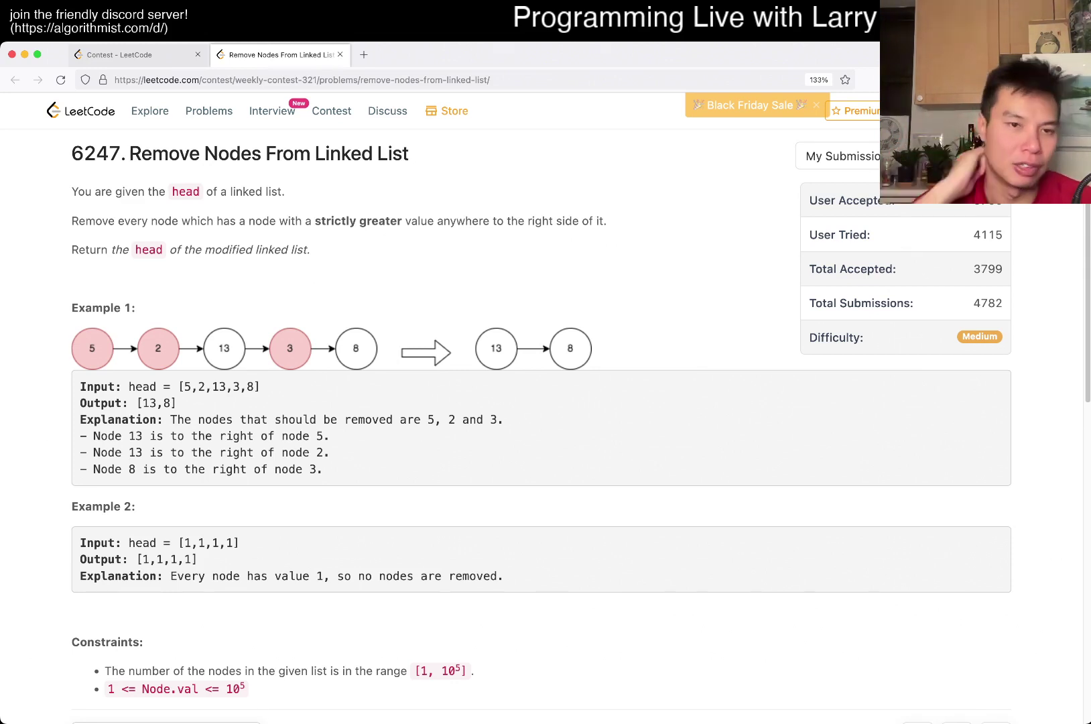
{"action": "scroll", "coordinate": [545, 425], "scroll_direction": "down", "scroll_amount": 2}
{"action": "scroll", "coordinate": [545, 425], "scroll_direction": "down", "scroll_amount": 8}
{"action": "scroll", "coordinate": [545, 426], "scroll_direction": "down", "scroll_amount": 1}
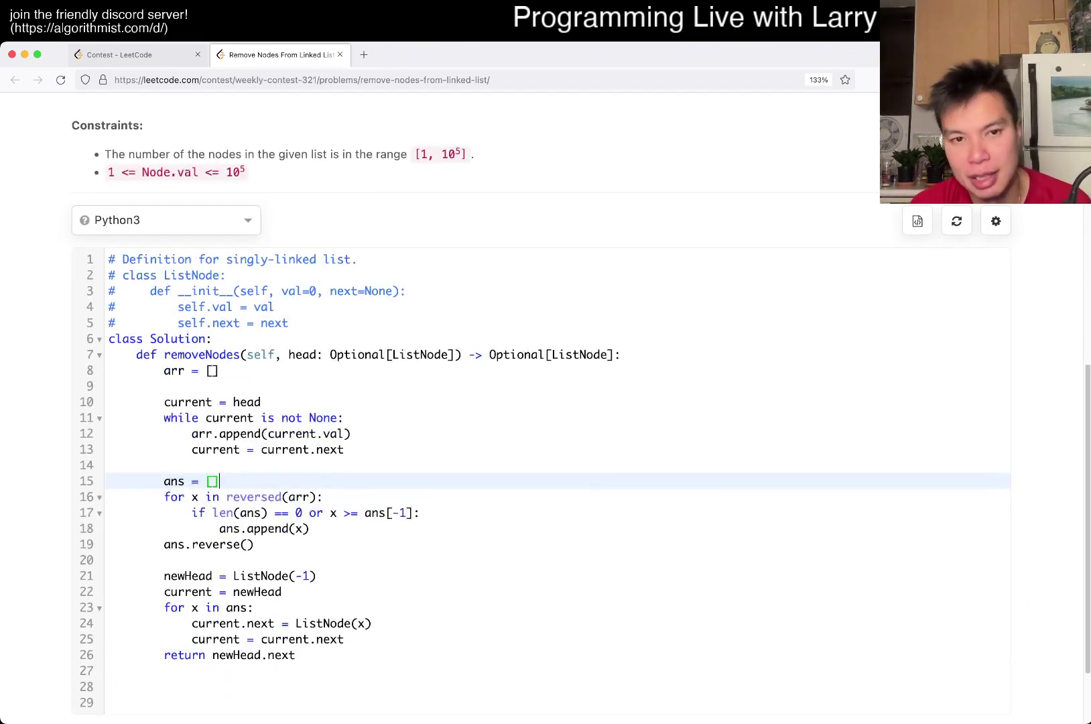
{"action": "key", "text": "super+Tab"}
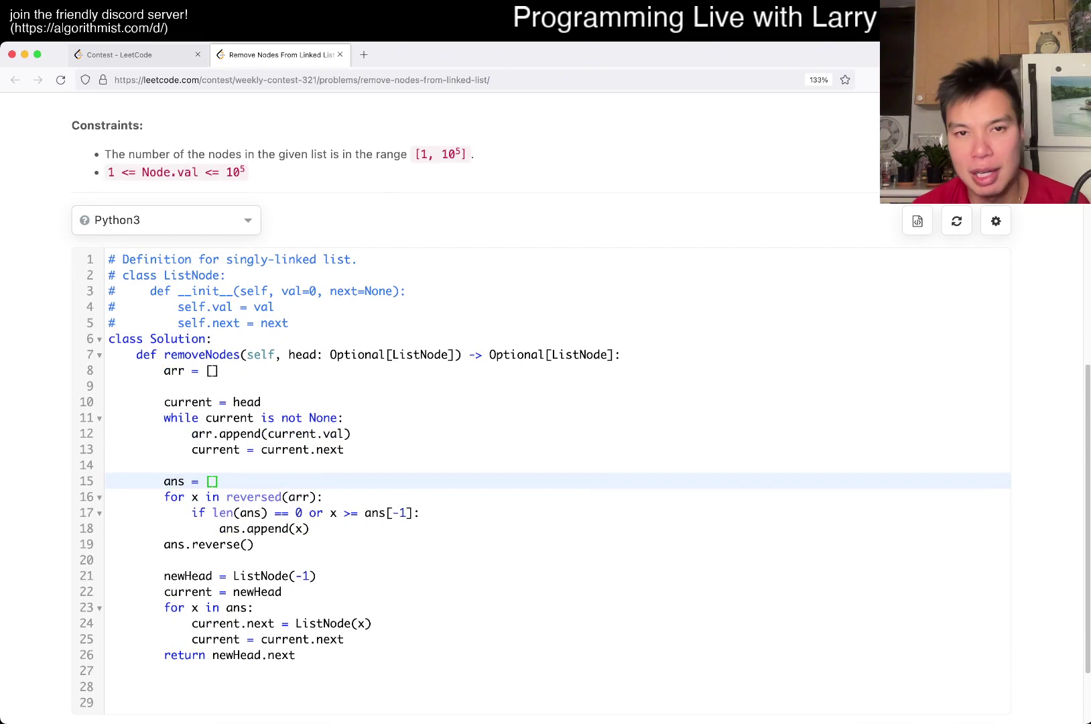
{"action": "key", "text": "super+Tab"}
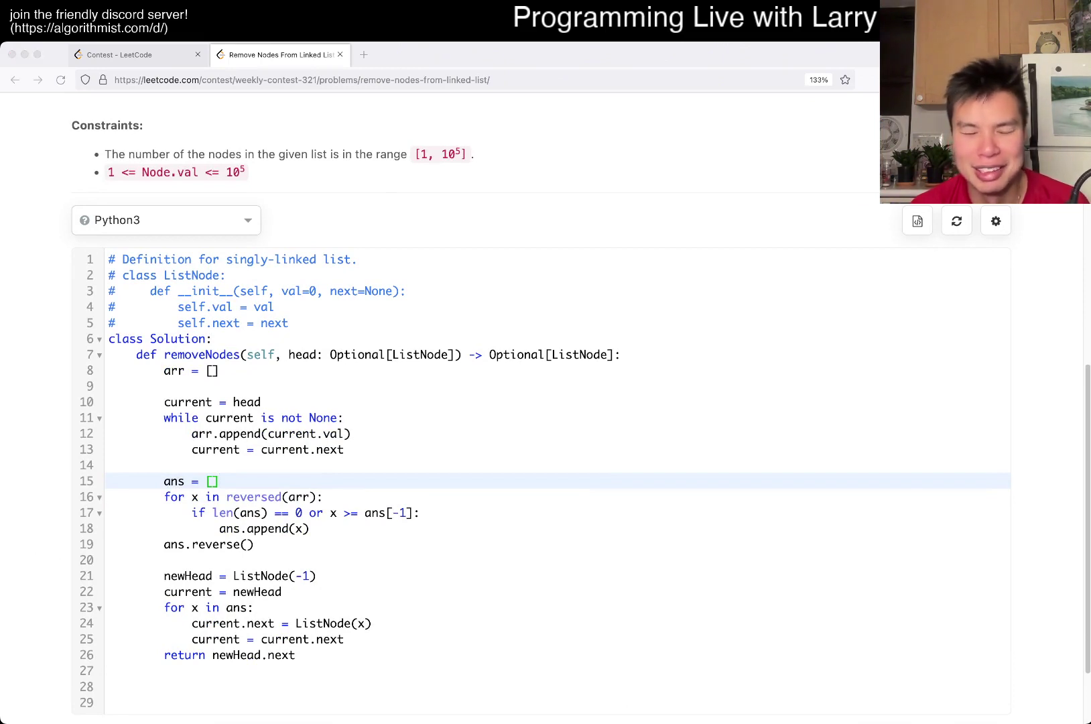
{"action": "key", "text": "super+Tab"}
{"action": "scroll", "coordinate": [546, 425], "scroll_direction": "down", "scroll_amount": 2}
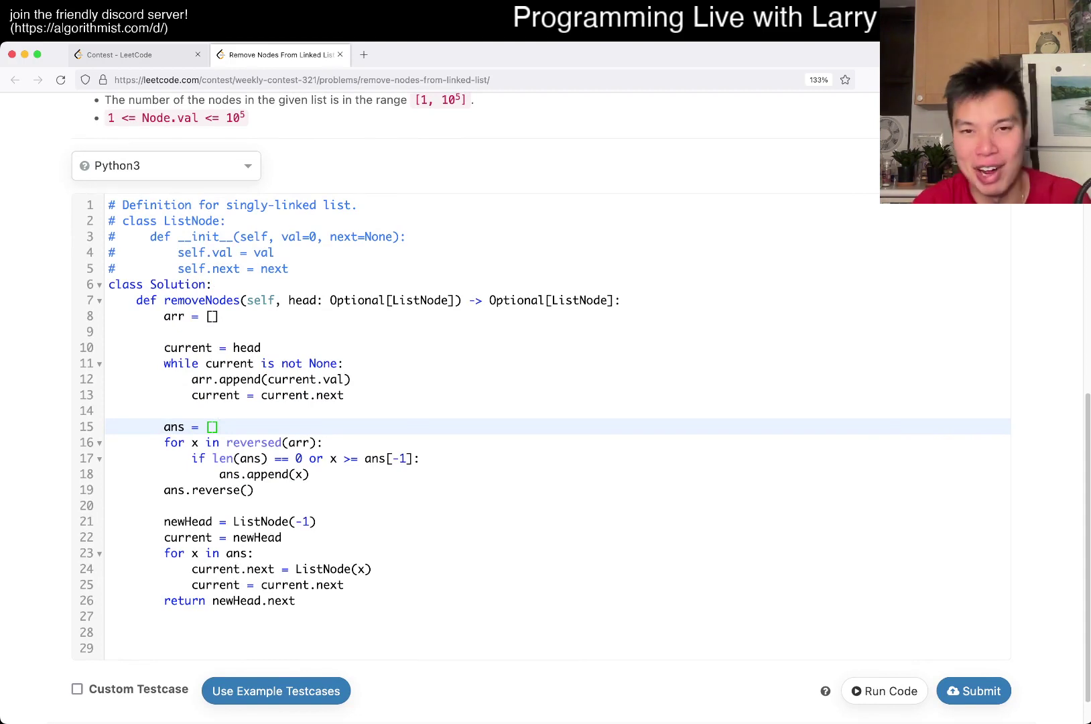
{"action": "key", "text": "super+Tab"}
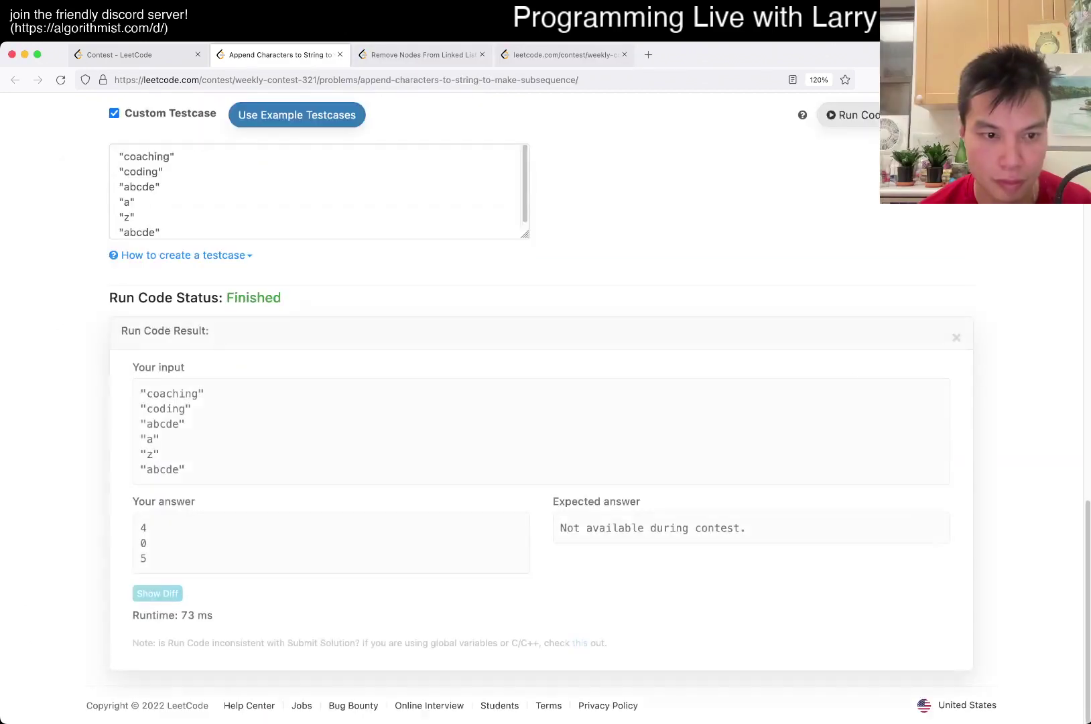
{"action": "scroll", "coordinate": [546, 340], "scroll_direction": "up", "scroll_amount": 5}
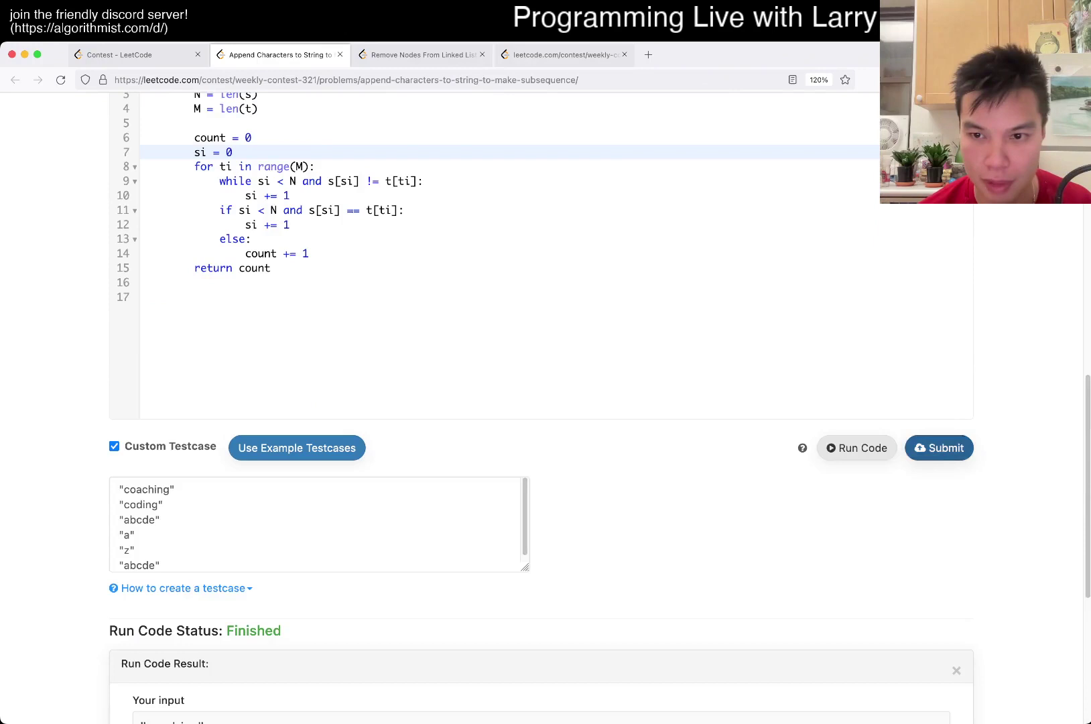
Submit the Append Characters solution and close it, returning to Remove Nodes From Linked List.
{"action": "left_click", "coordinate": [939, 448]}
{"action": "key", "text": "super+w"}
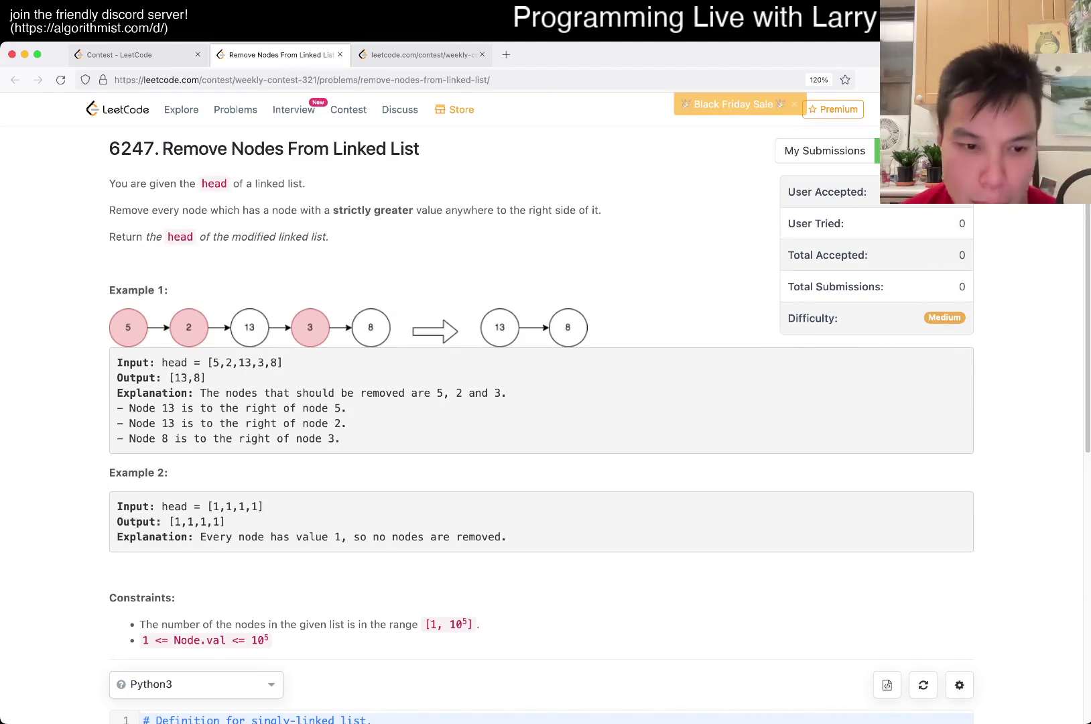
{"action": "scroll", "coordinate": [546, 409], "scroll_direction": "down", "scroll_amount": 3}
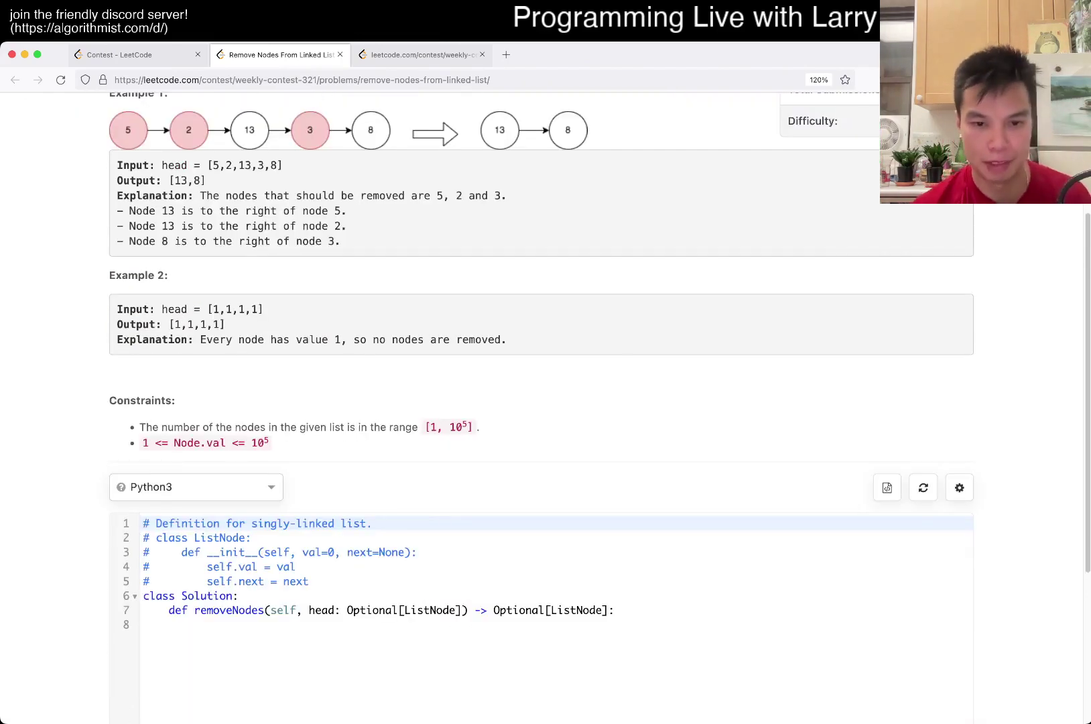
Collect the linked list's values into arr, walking from head with current.
{"action": "key", "text": "super+Down"}
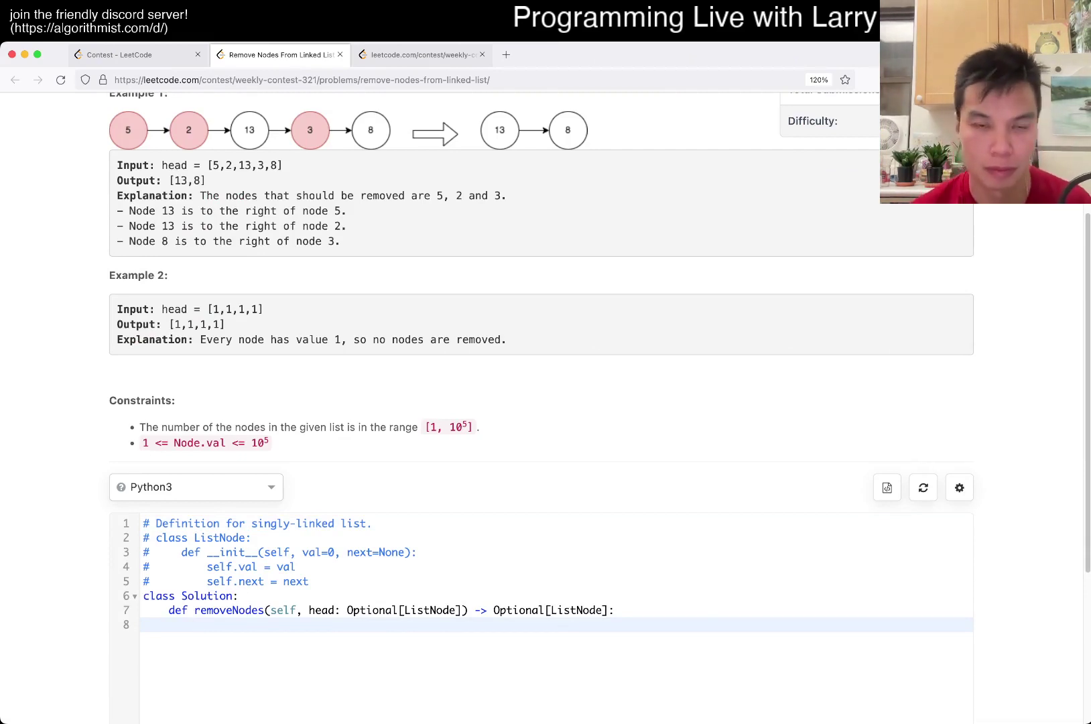
{"action": "scroll", "coordinate": [547, 383], "scroll_direction": "up", "scroll_amount": 5}
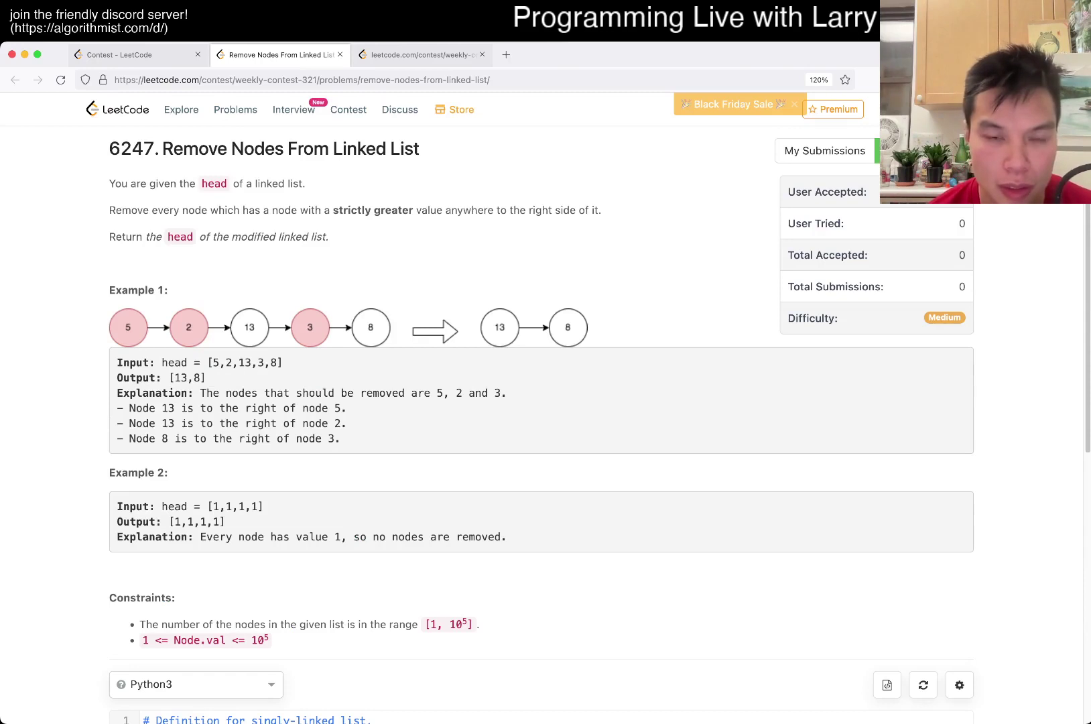
{"action": "scroll", "coordinate": [546, 384], "scroll_direction": "down", "scroll_amount": 10}
{"action": "type", "text": "arr ="}
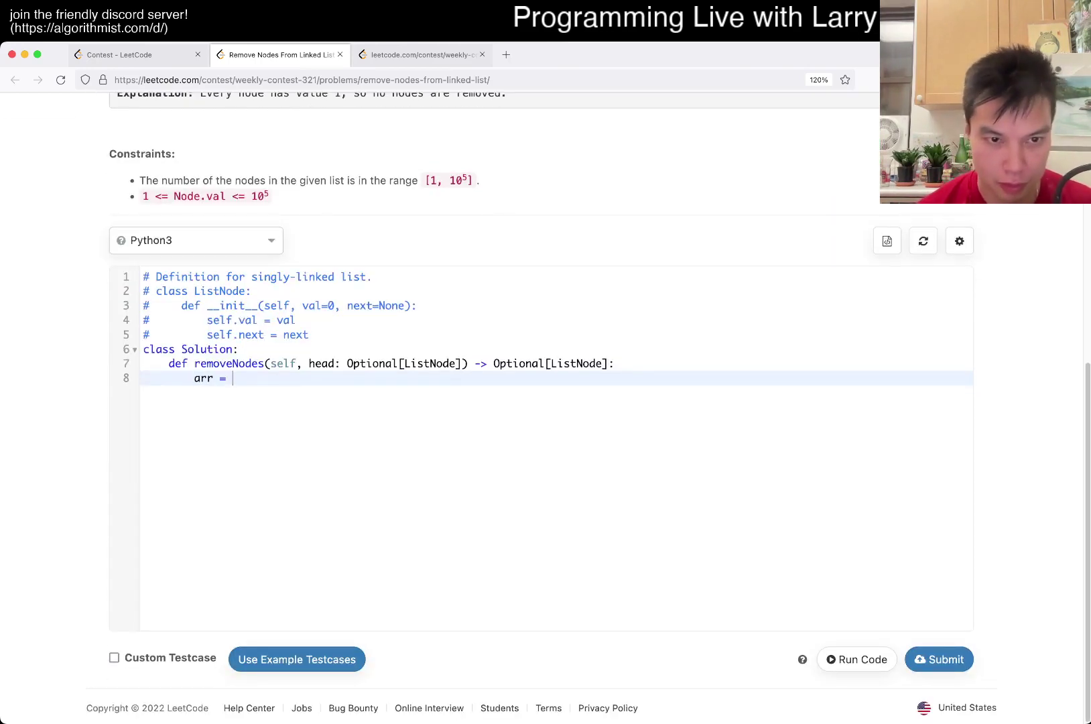
{"action": "type", "text": "[]"}
{"action": "key", "text": "Return"}
{"action": "key", "text": "Return"}
{"action": "type", "text": "urrent = hea"}
{"action": "key", "text": "Return"}
{"action": "type", "text": "current is not None:"}
{"action": "key", "text": "Return"}
{"action": "type", "text": "arr.append(current.val)"}
{"action": "key", "text": "Return"}
{"action": "type", "text": "current = current.next"}
{"action": "key", "text": "Return"}
{"action": "key", "text": "Return"}
{"action": "scroll", "coordinate": [545, 383], "scroll_direction": "up", "scroll_amount": 3}
{"action": "scroll", "coordinate": [546, 384], "scroll_direction": "up", "scroll_amount": 3}
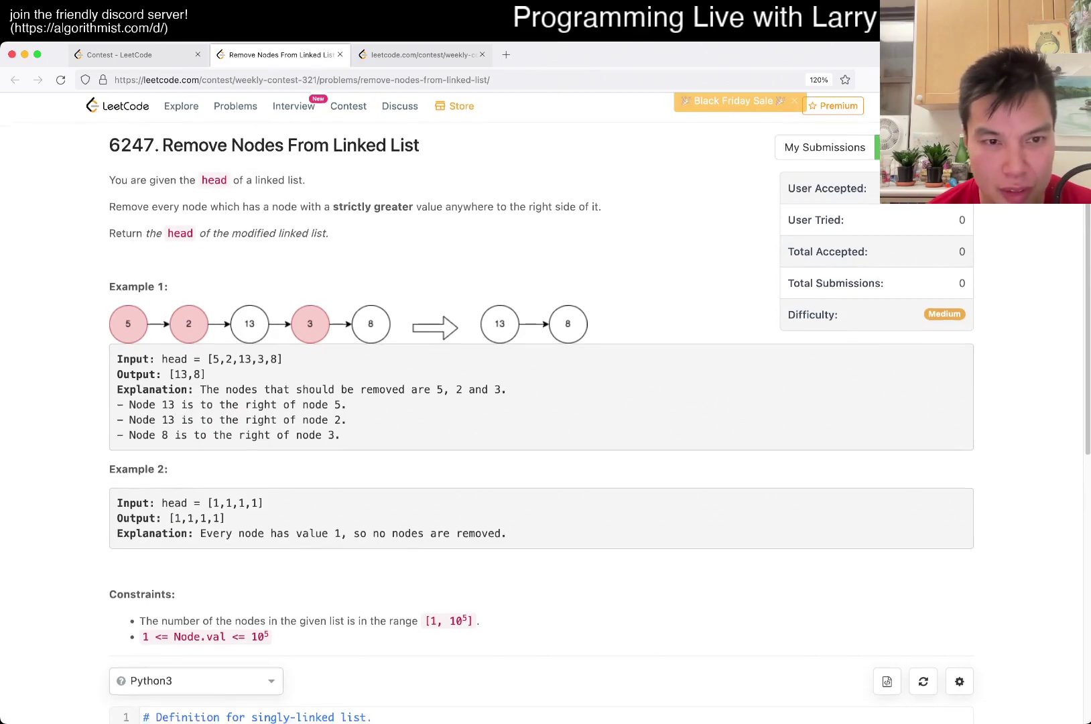
{"action": "scroll", "coordinate": [546, 383], "scroll_direction": "down", "scroll_amount": 1}
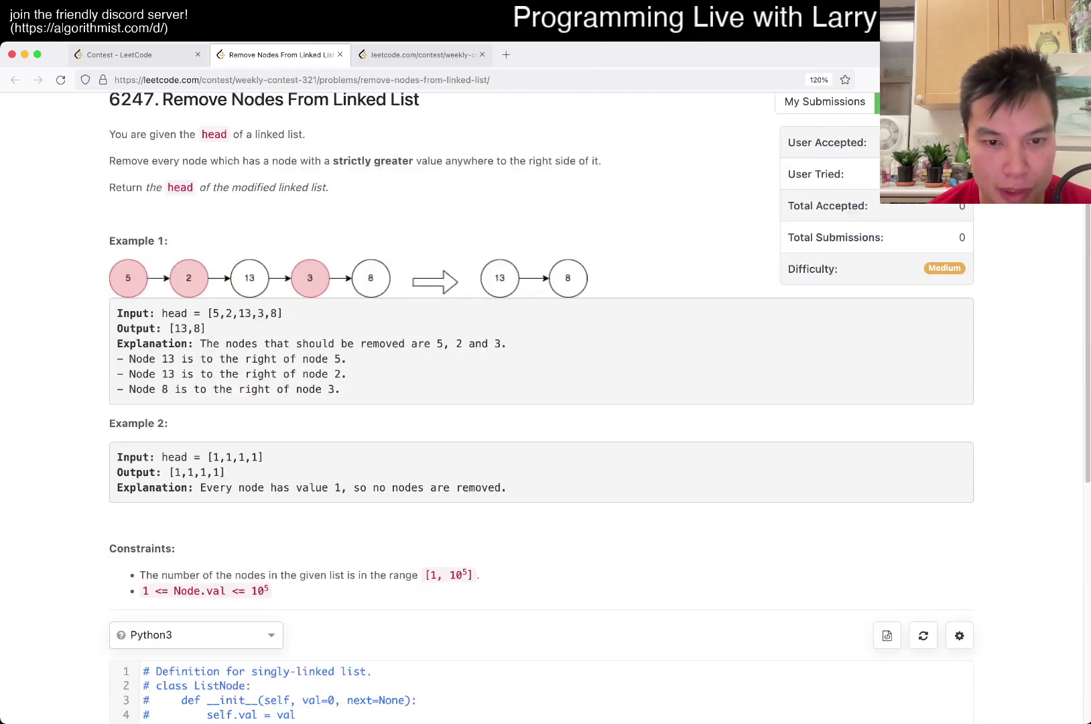
{"action": "scroll", "coordinate": [546, 409], "scroll_direction": "down", "scroll_amount": 1}
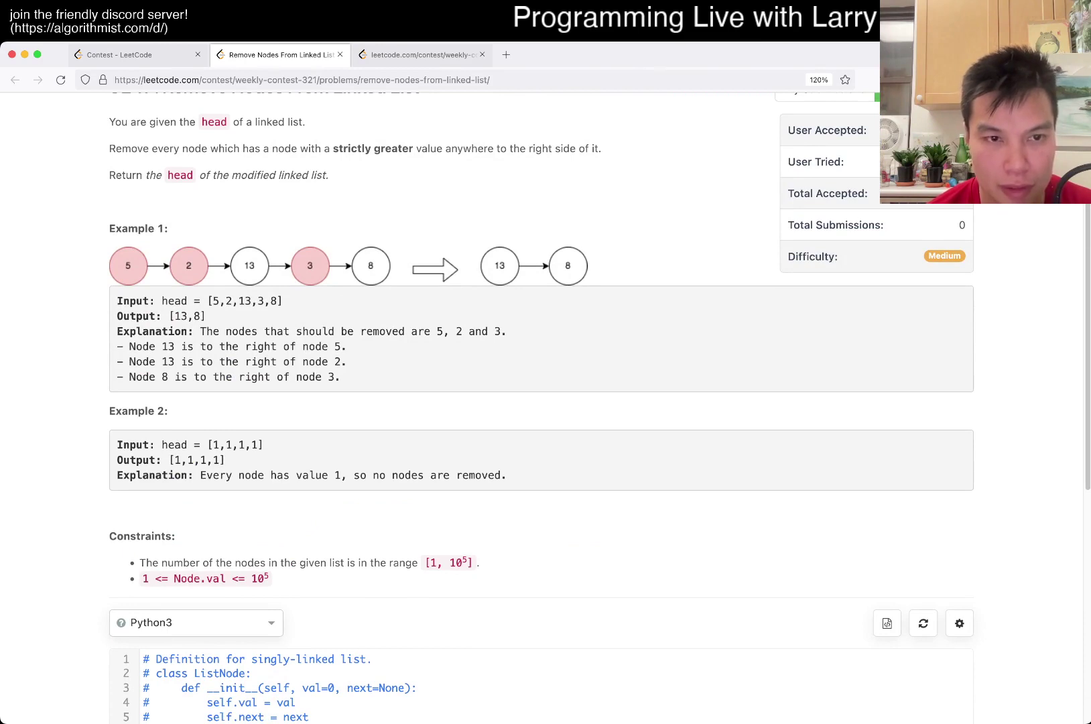
{"action": "scroll", "coordinate": [545, 384], "scroll_direction": "down", "scroll_amount": 4}
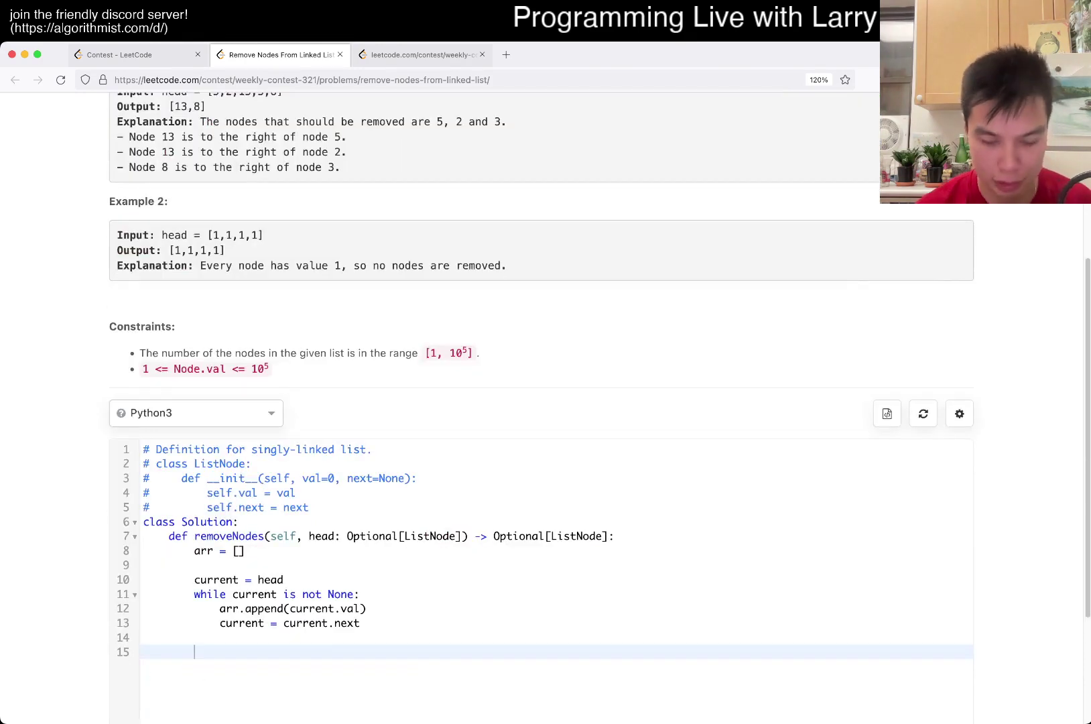
{"action": "type", "text": "ans = []"}
Loop over reversed(arr), appending x to ans when empty or x >= ans[-1], print x, and run.
{"action": "key", "text": "Return"}
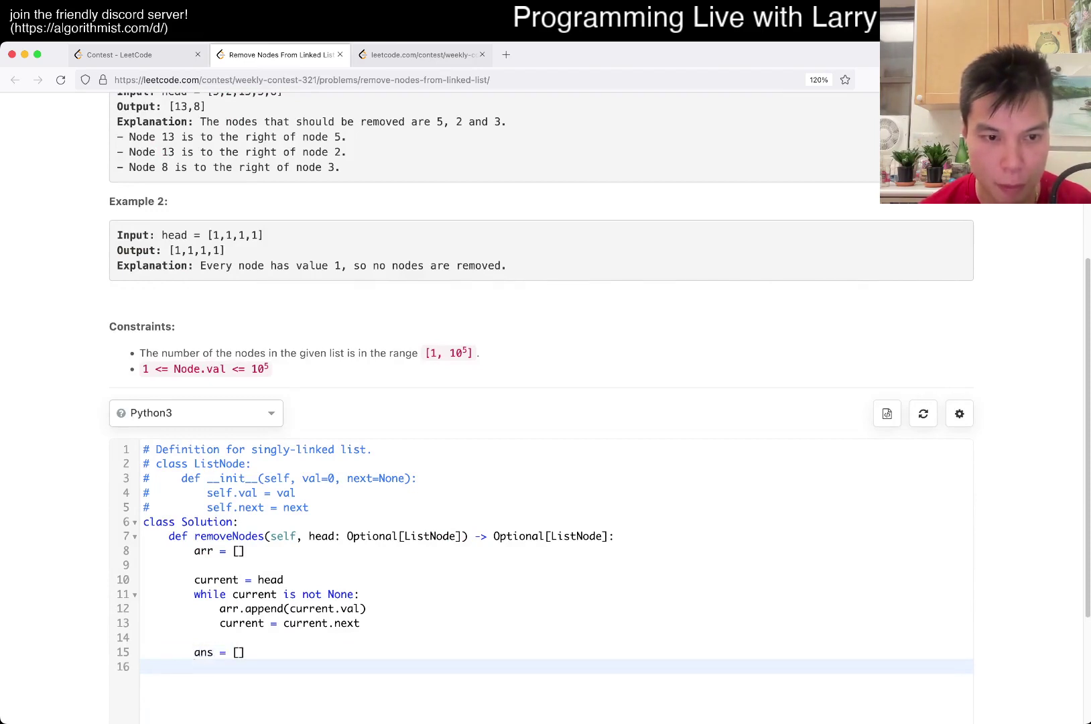
{"action": "type", "text": "for x in r"}
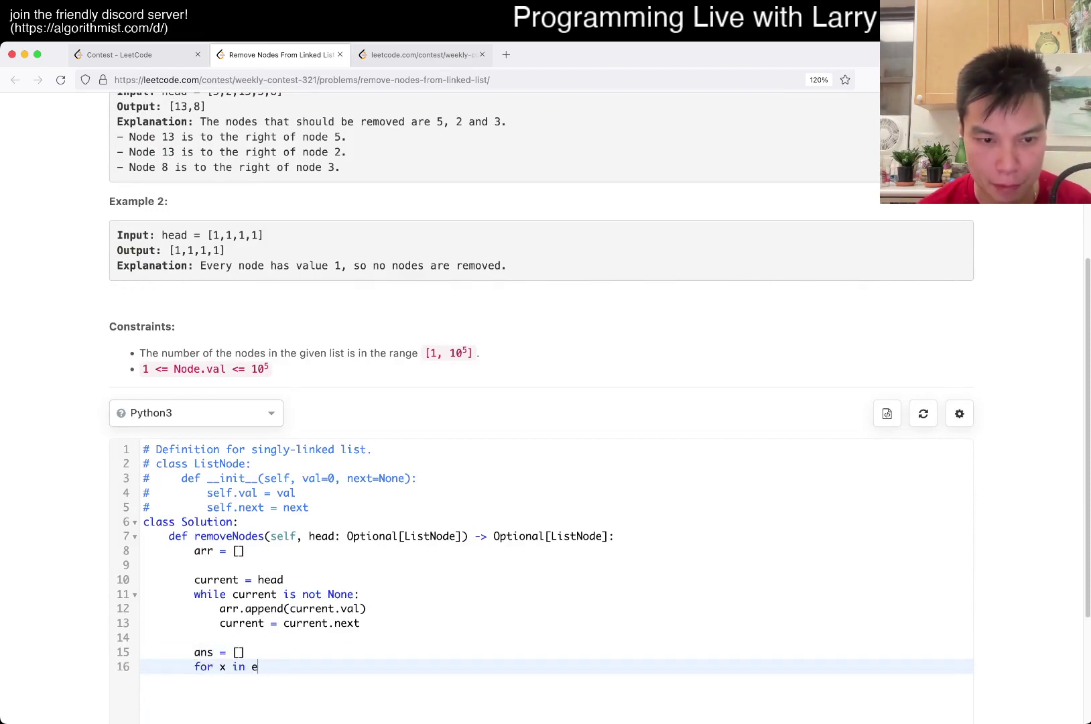
{"action": "type", "text": "eversed(arr):"}
{"action": "key", "text": "Return"}
{"action": "scroll", "coordinate": [546, 383], "scroll_direction": "down", "scroll_amount": 2}
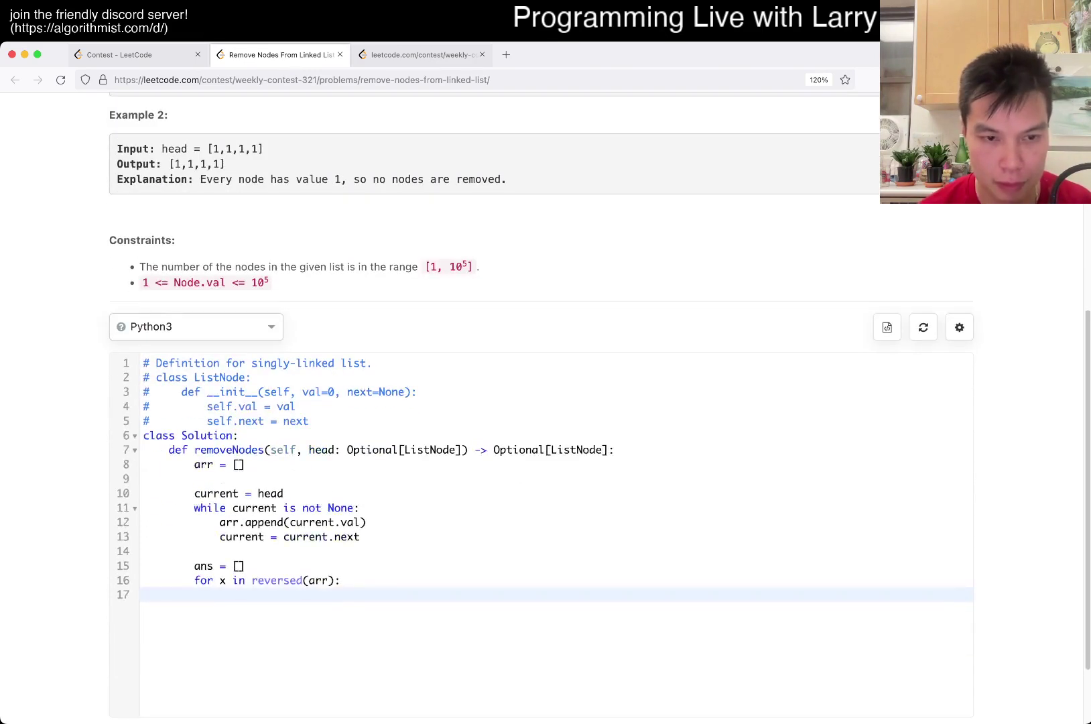
{"action": "type", "text": "if "}
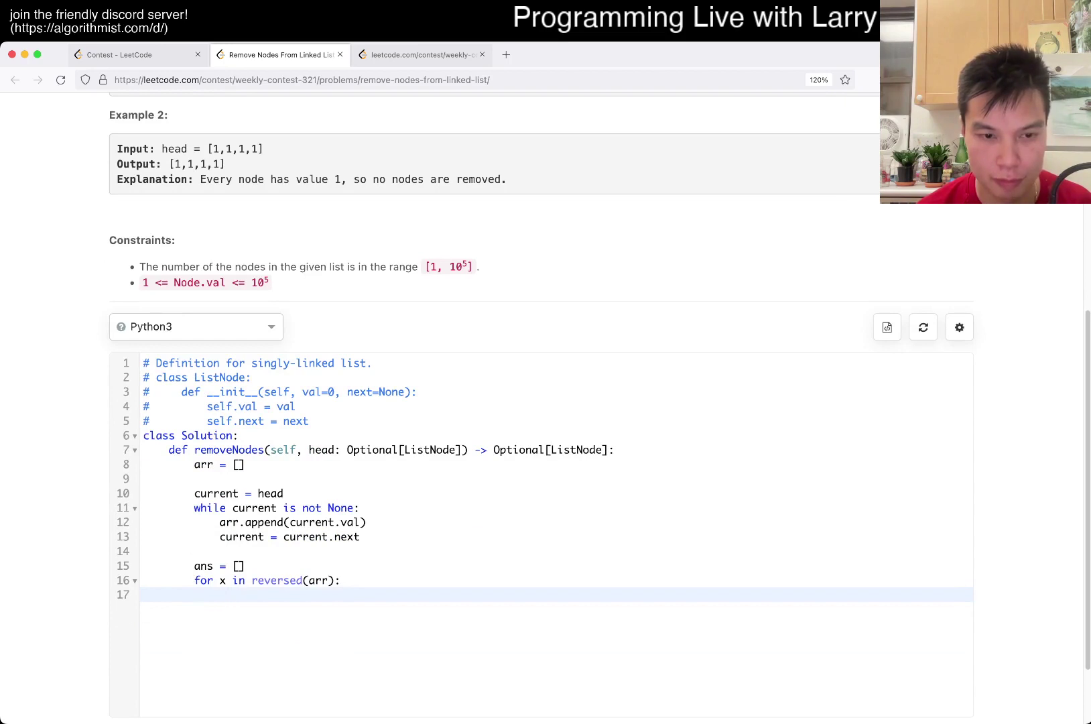
{"action": "type", "text": "an"}
{"action": "key", "text": "BackSpace"}
{"action": "key", "text": "BackSpace"}
{"action": "type", "text": "len(ans) == 0 or"}
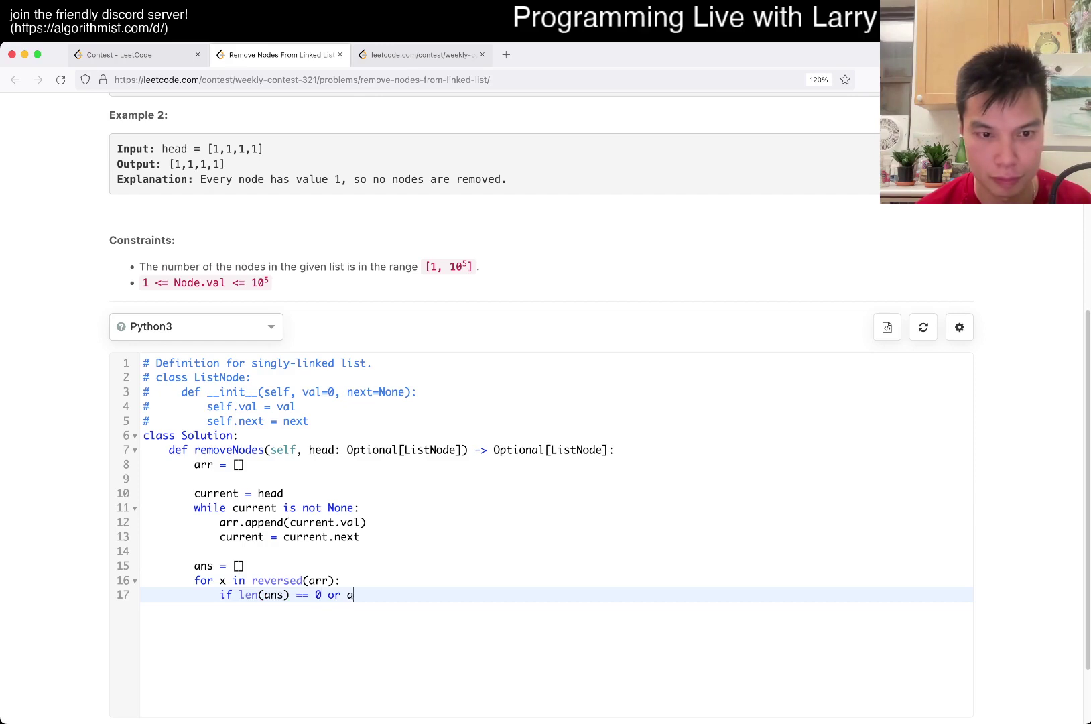
{"action": "type", "text": " x > ans[-1]:"}
{"action": "scroll", "coordinate": [547, 383], "scroll_direction": "up", "scroll_amount": 5}
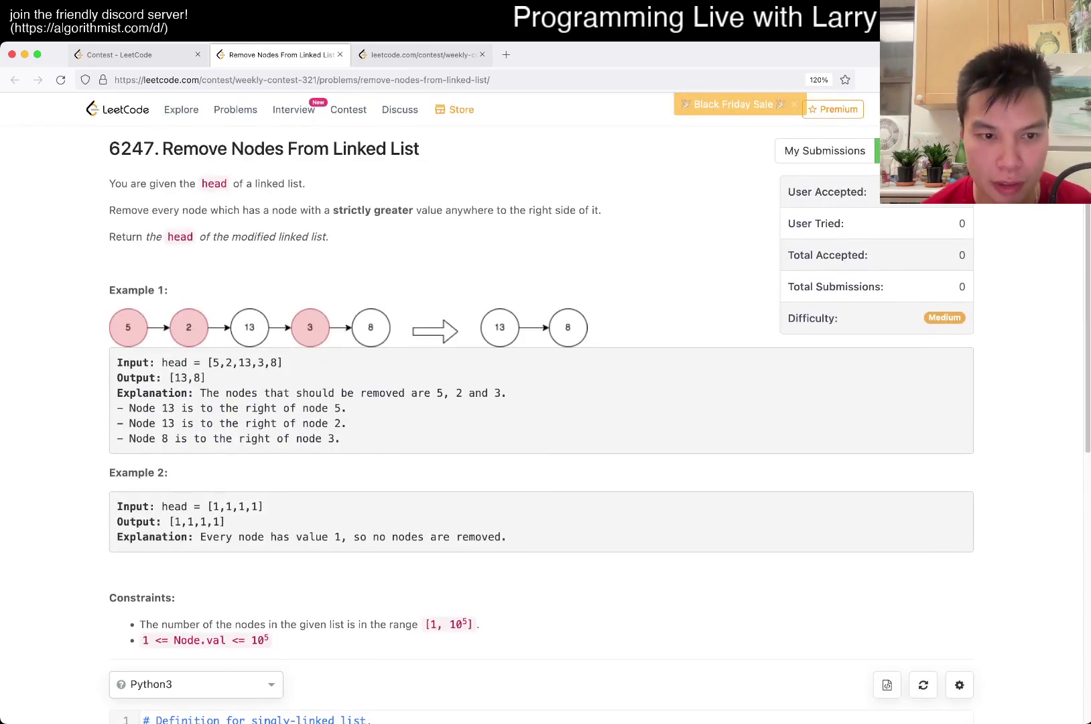
{"action": "scroll", "coordinate": [546, 383], "scroll_direction": "down", "scroll_amount": 5}
{"action": "type", "text": "="}
{"action": "key", "text": "End"}
{"action": "key", "text": "Return"}
{"action": "type", "text": "ans.append("}
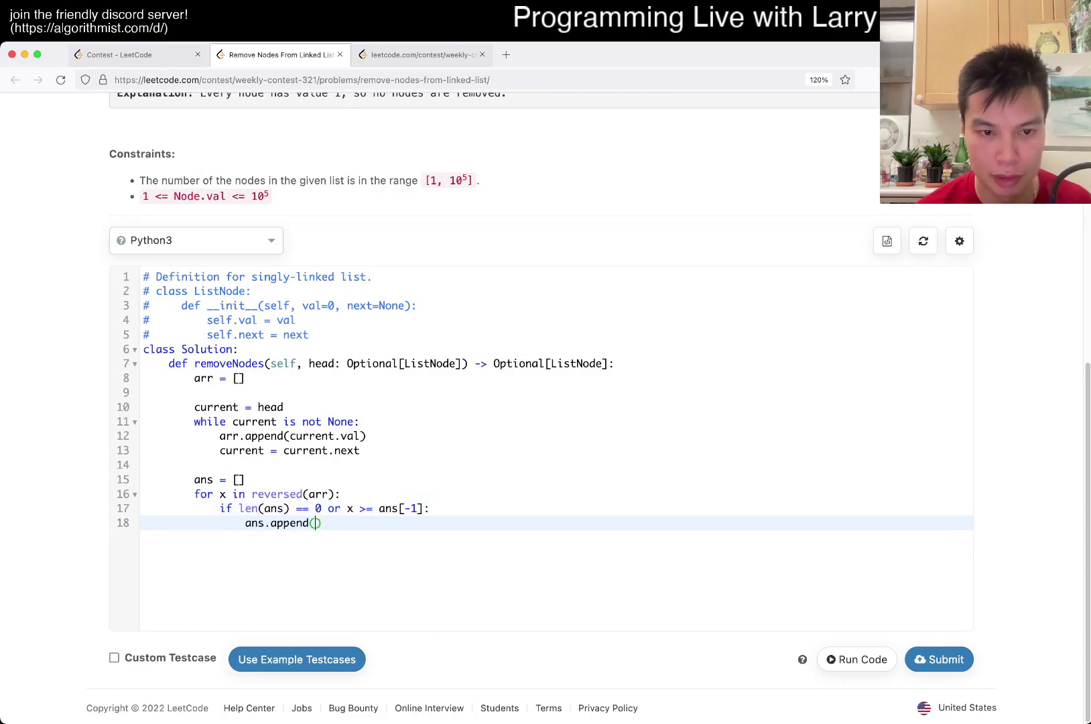
{"action": "type", "text": "x"}
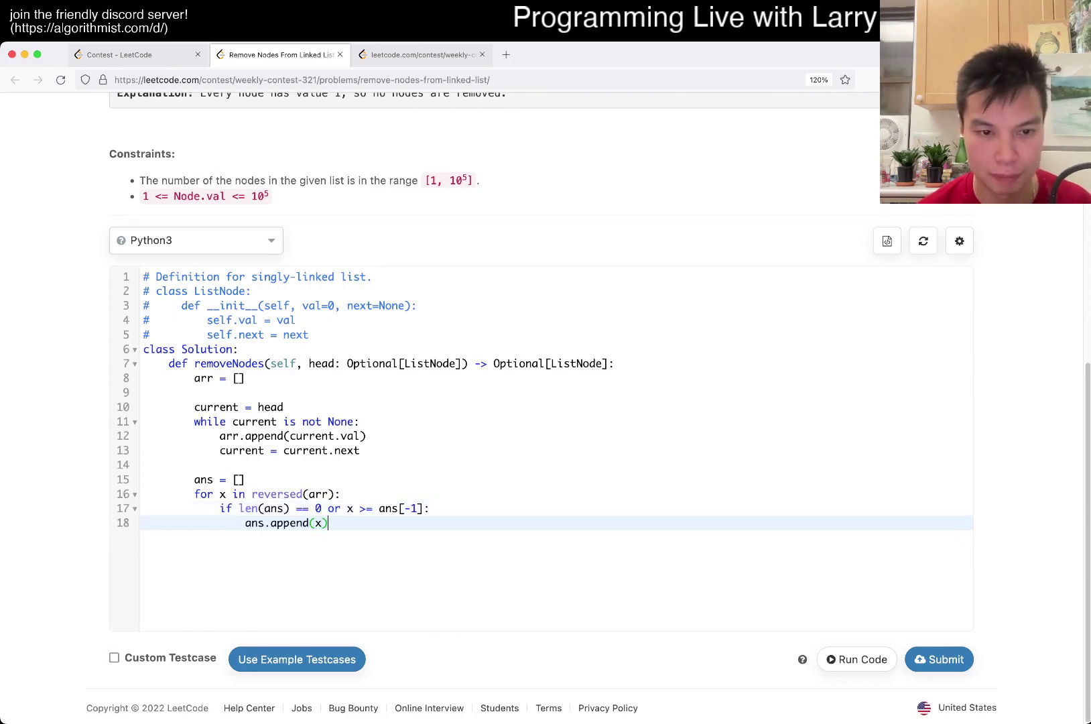
{"action": "key", "text": "Return"}
{"action": "key", "text": "BackSpace"}
{"action": "key", "text": "BackSpace"}
{"action": "type", "text": "print(x"}
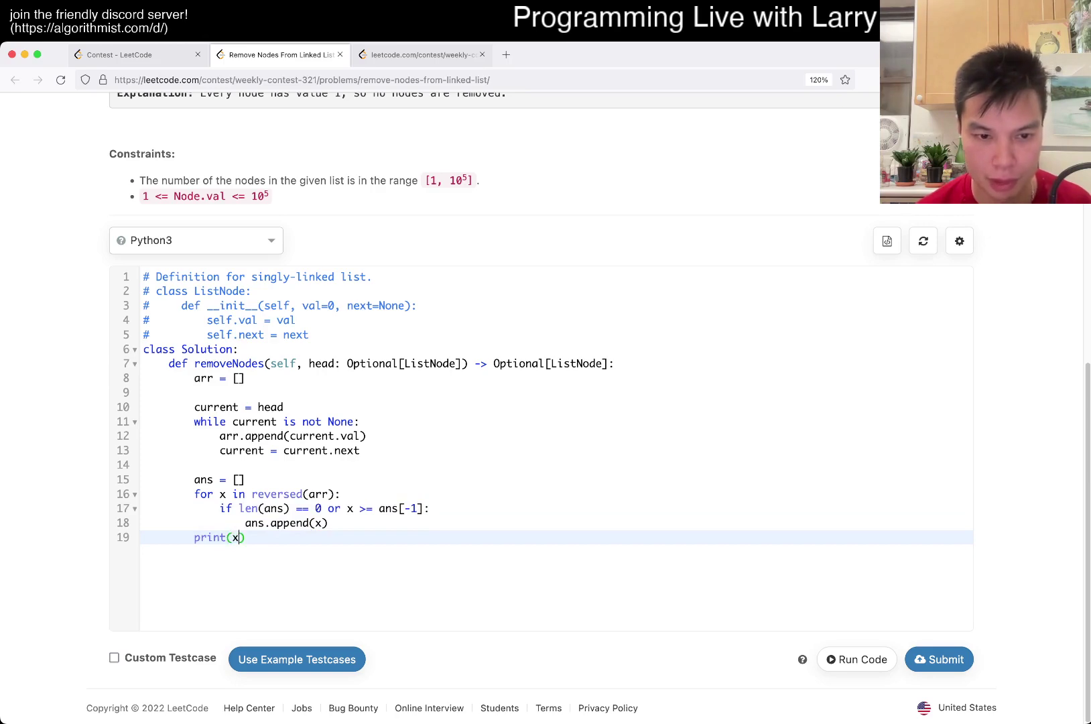
{"action": "key", "text": "super+apostrophe"}
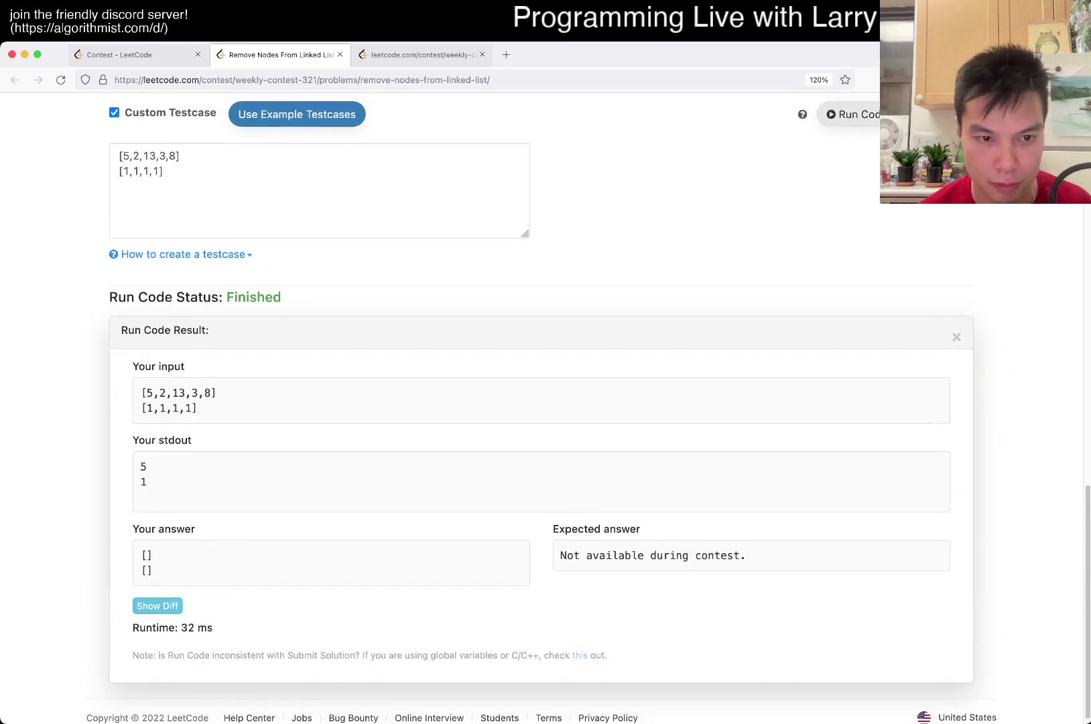
{"action": "scroll", "coordinate": [545, 409], "scroll_direction": "up", "scroll_amount": 10}
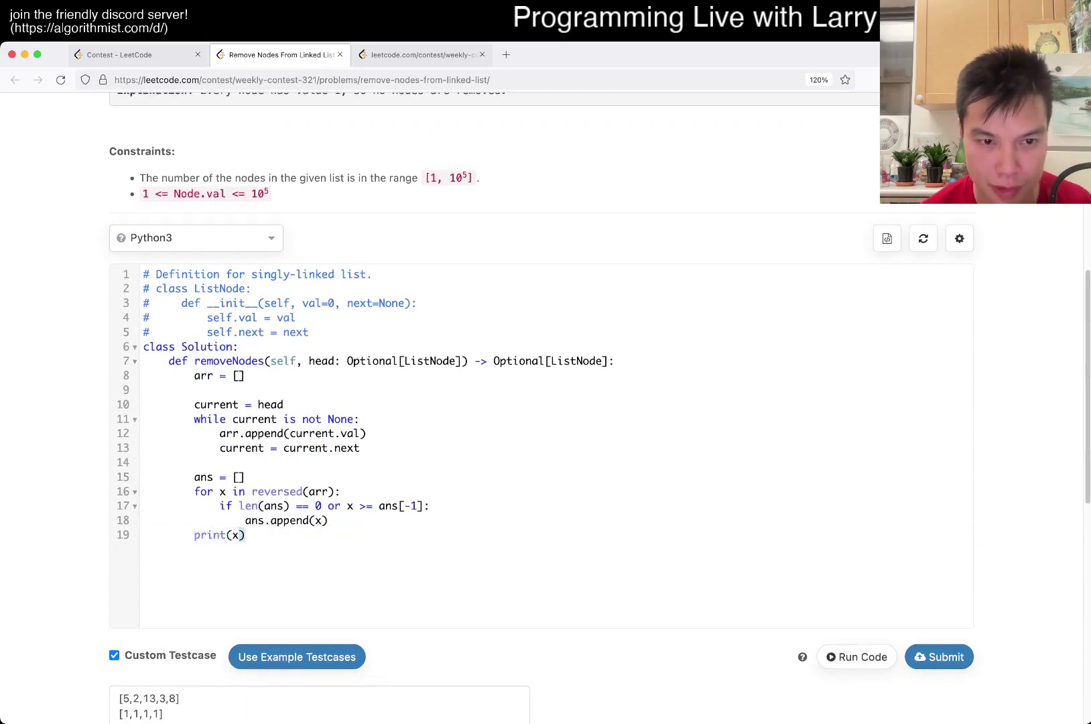
Change the debug print to print(ans) and rerun, showing [8, 13] and [1, 1, 1, 1].
{"action": "key", "text": "BackSpace"}
{"action": "type", "text": "ans"}
{"action": "key", "text": "super+apostrophe"}
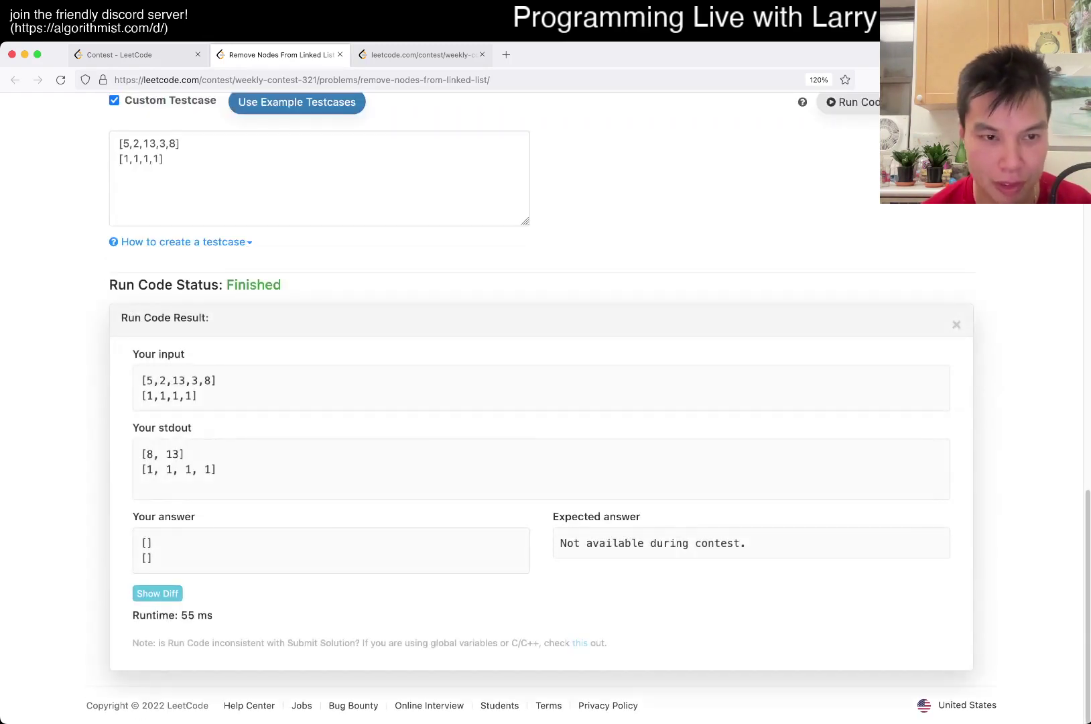
{"action": "key", "text": "Up"}
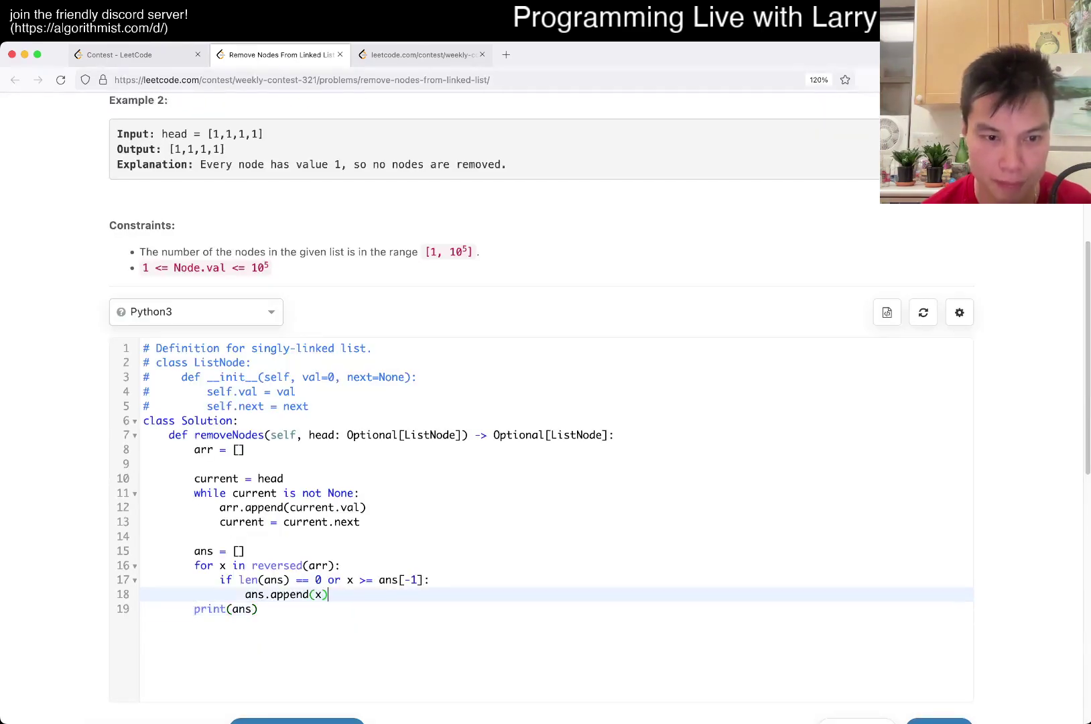
Add ans.reverse() after the loop, delete the print(ans) line, and rerun the code.
{"action": "key", "text": "Return"}
{"action": "key", "text": "BackSpace"}
{"action": "key", "text": "BackSpace"}
{"action": "type", "text": "ans.reverse()"}
{"action": "key", "text": "Return"}
{"action": "key", "text": "shift+Down"}
{"action": "key", "text": "shift+End"}
{"action": "key", "text": "BackSpace"}
{"action": "key", "text": "Return"}
{"action": "key", "text": "Return"}
{"action": "key", "text": "super+apostrophe"}
{"action": "key", "text": "Up"}
{"action": "key", "text": "Up"}
{"action": "scroll", "coordinate": [545, 384], "scroll_direction": "up", "scroll_amount": 4}
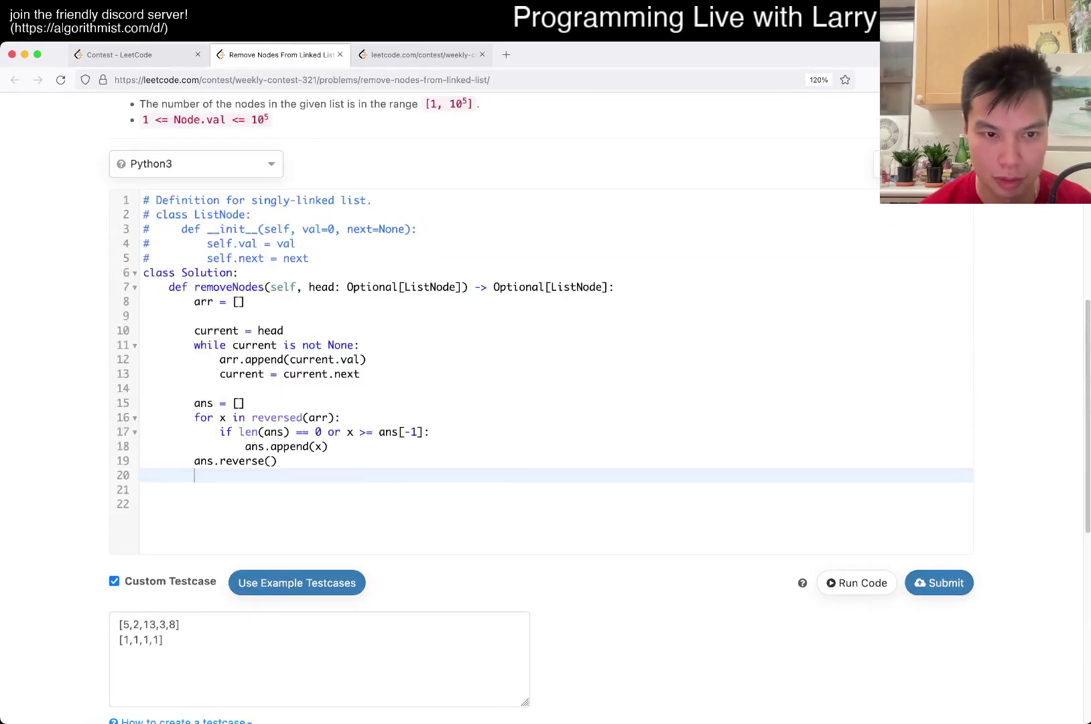
Add dummy head newHead = ListNode(-1), pointer current = newHead, and a loop over ans.
{"action": "key", "text": "Return"}
{"action": "type", "text": "n"}
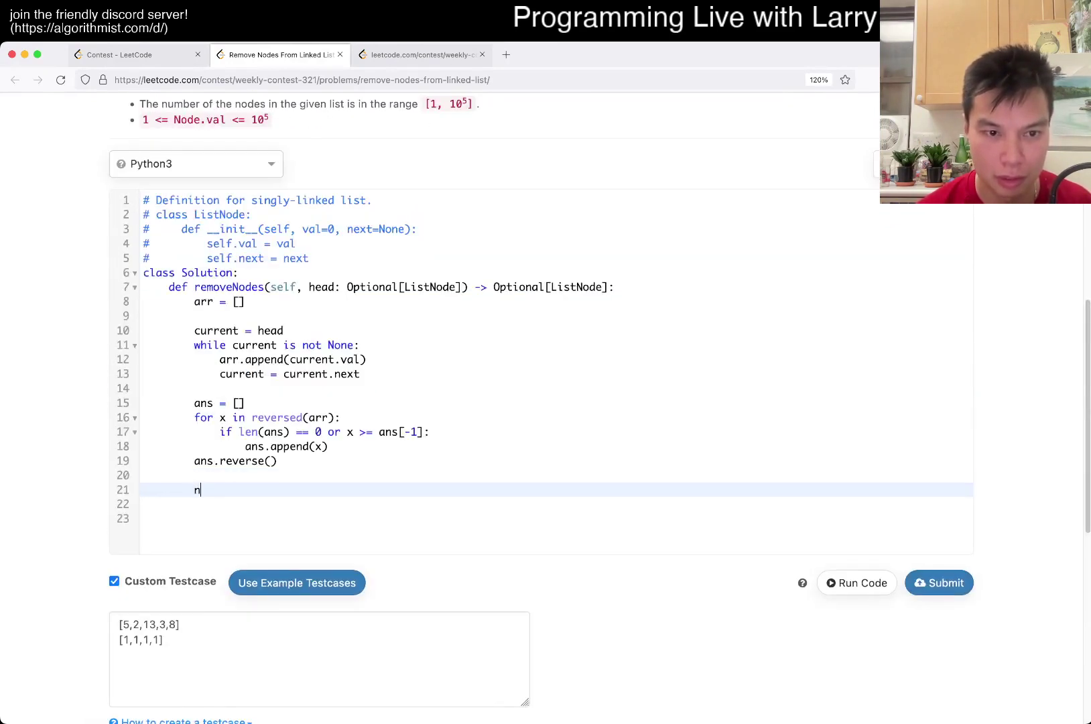
{"action": "type", "text": "ewHead = ListNode(-1"}
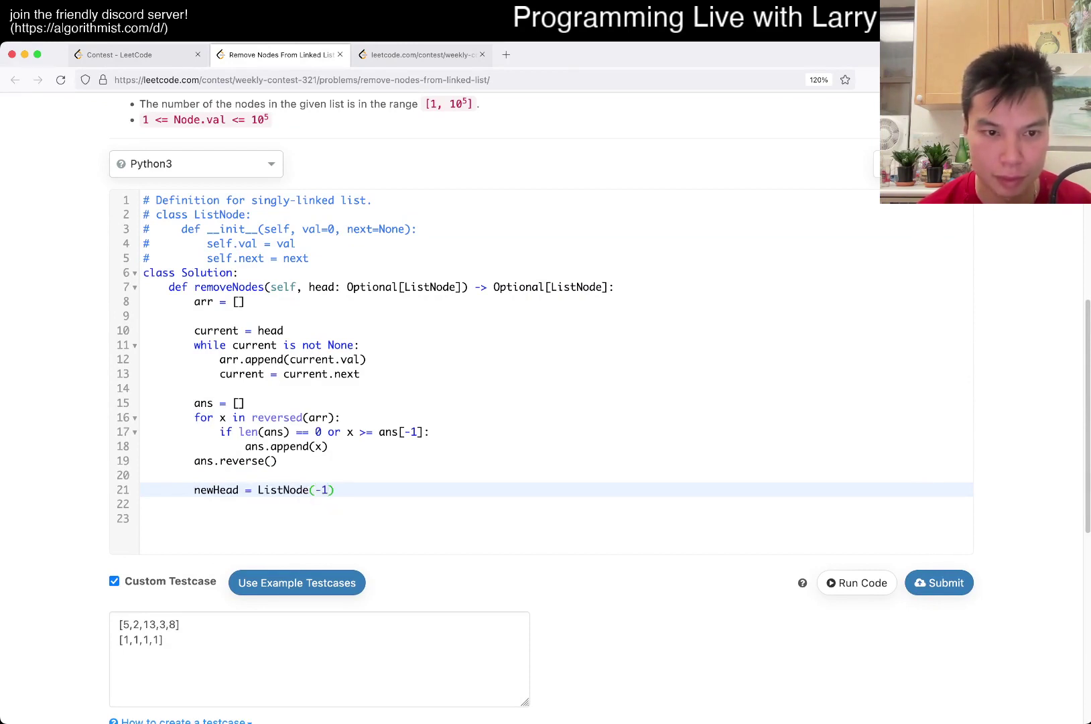
{"action": "key", "text": "Return"}
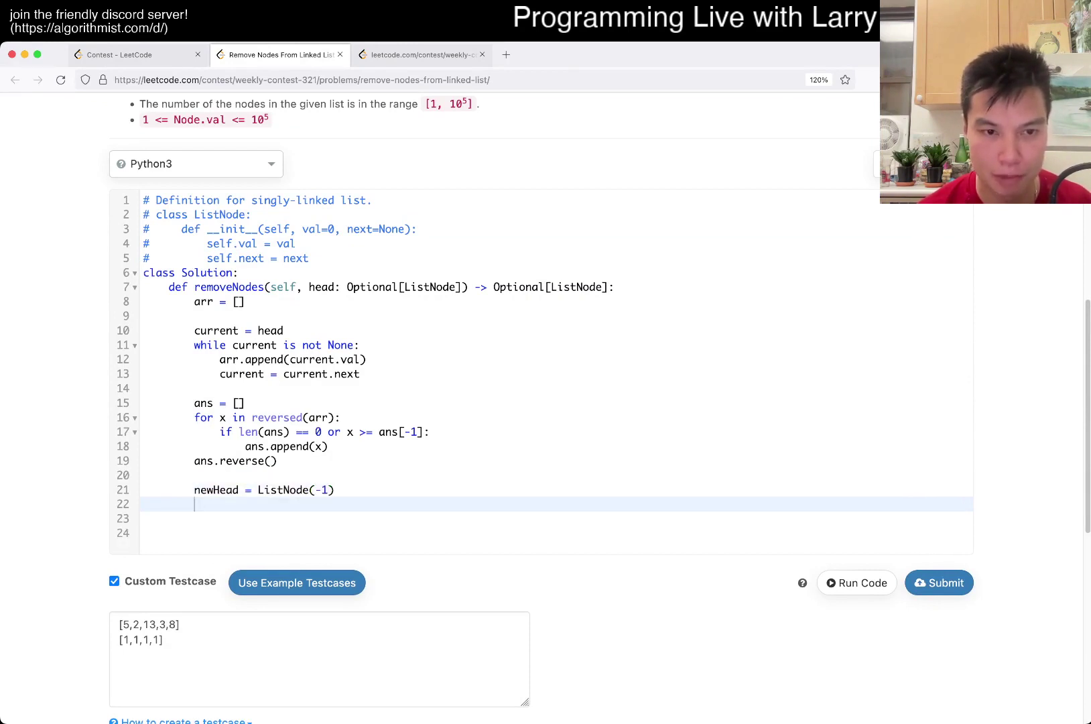
{"action": "type", "text": "for x in ans:"}
{"action": "key", "text": "Return"}
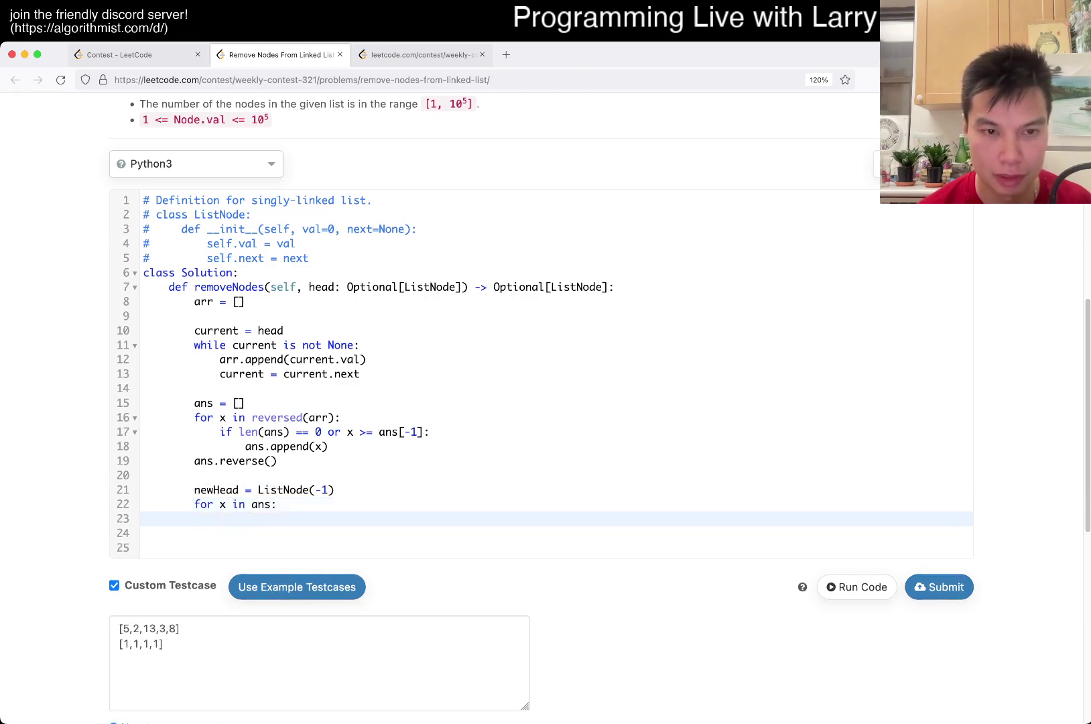
{"action": "scroll", "coordinate": [546, 425], "scroll_direction": "down", "scroll_amount": 10}
{"action": "scroll", "coordinate": [546, 426], "scroll_direction": "up", "scroll_amount": 10}
{"action": "key", "text": "Down"}
{"action": "key", "text": "Up"}
{"action": "key", "text": "Up"}
{"action": "key", "text": "End"}
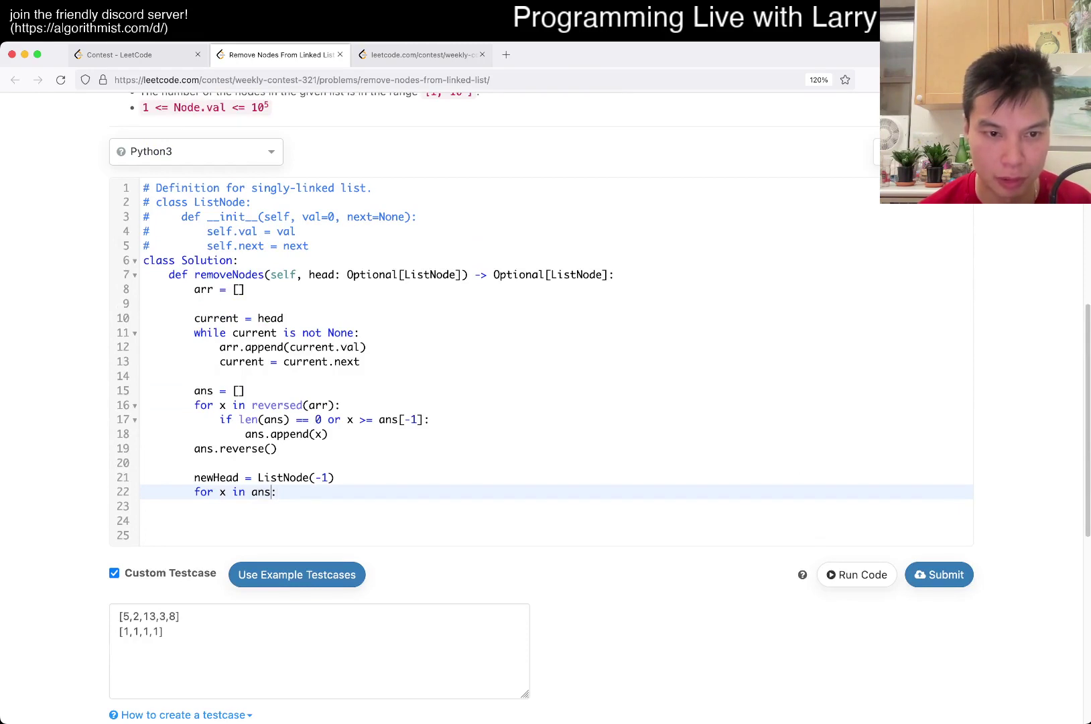
{"action": "key", "text": "Down"}
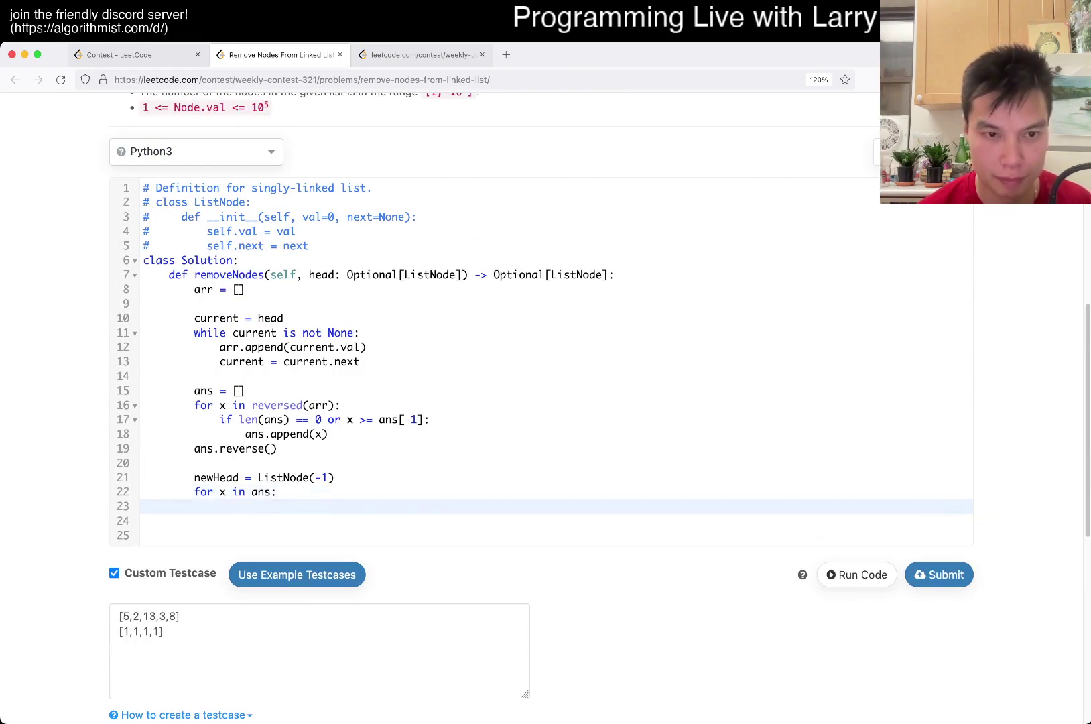
{"action": "key", "text": "Up"}
{"action": "key", "text": "Up"}
{"action": "key", "text": "End"}
{"action": "key", "text": "Return"}
{"action": "type", "text": "current = newHead"}
Fill the loop with current.next = ListNode(x) and current = current.next, then start the return.
{"action": "key", "text": "Down"}
{"action": "key", "text": "Return"}
{"action": "type", "text": "current"}
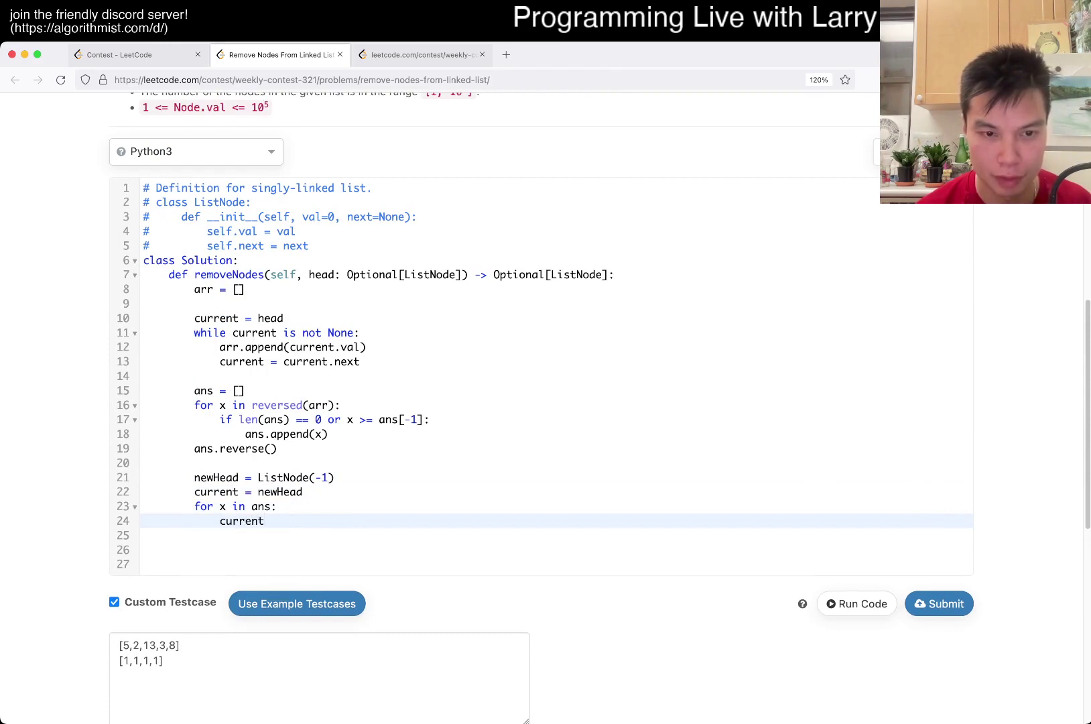
{"action": "type", "text": ".next = L"}
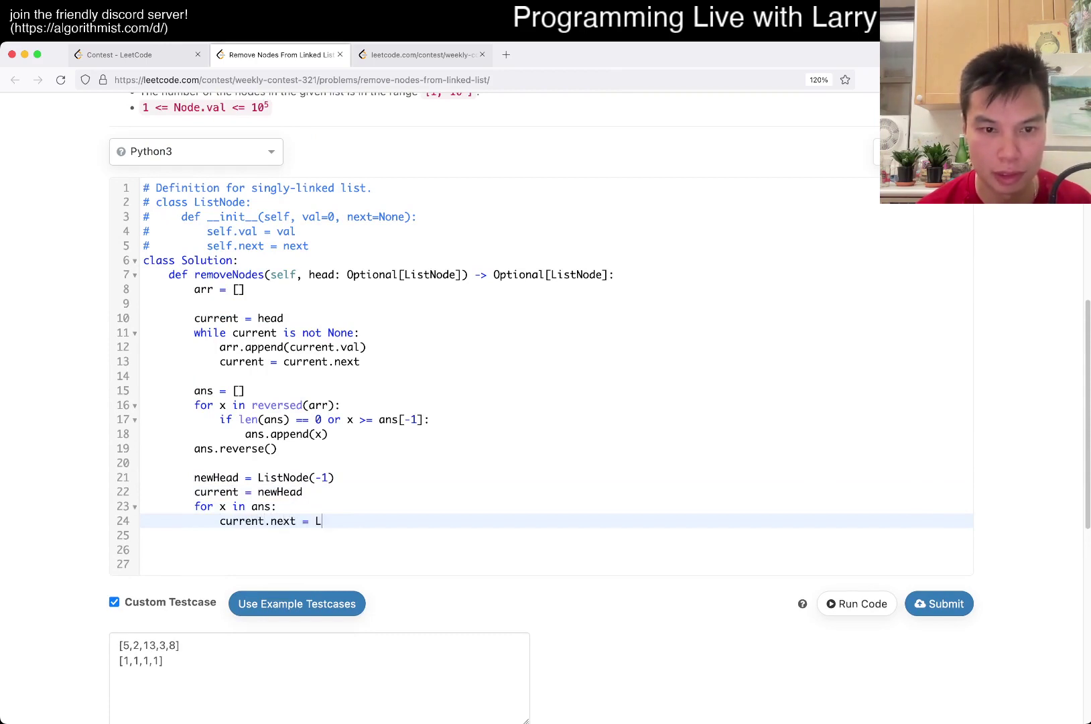
{"action": "type", "text": "istNode(x"}
{"action": "key", "text": "BackSpace"}
{"action": "key", "text": "BackSpace"}
{"action": "key", "text": "Return"}
{"action": "type", "text": "current = cur"}
{"action": "type", "text": "curre"}
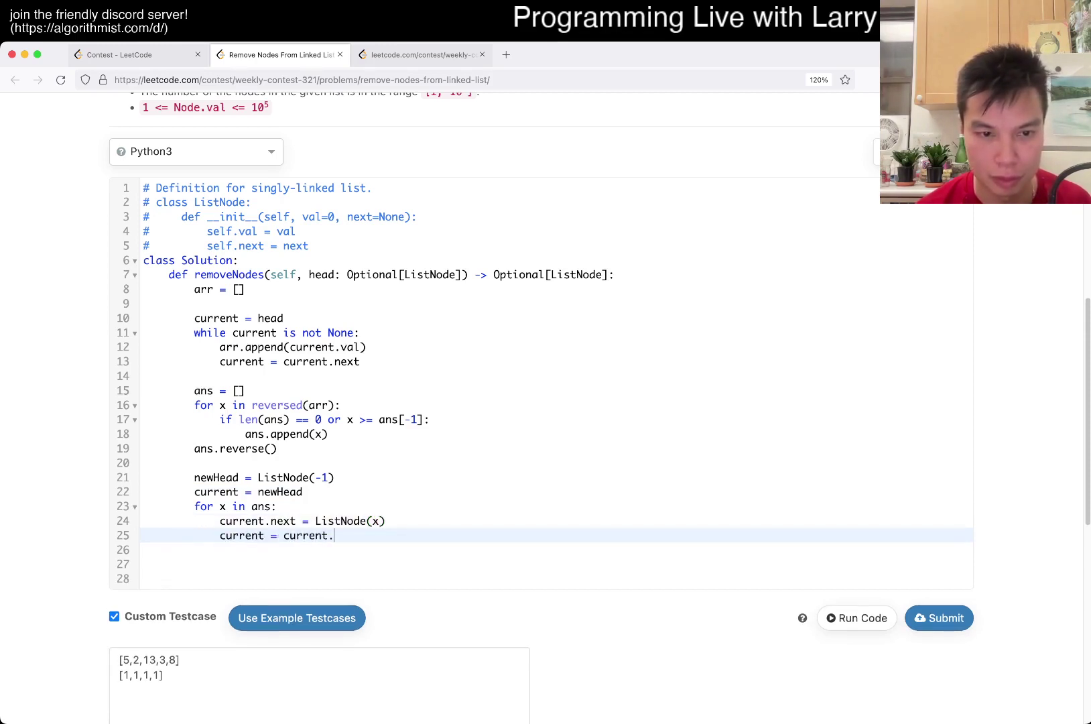
{"action": "type", "text": "t"}
{"action": "key", "text": "Return"}
{"action": "key", "text": "BackSpace"}
{"action": "type", "text": "return newHead.next"}
Complete return newHead.next, run it on the test cases, and submit the solution.
{"action": "left_click", "coordinate": [858, 632]}
{"action": "scroll", "coordinate": [546, 410], "scroll_direction": "up", "scroll_amount": 15}
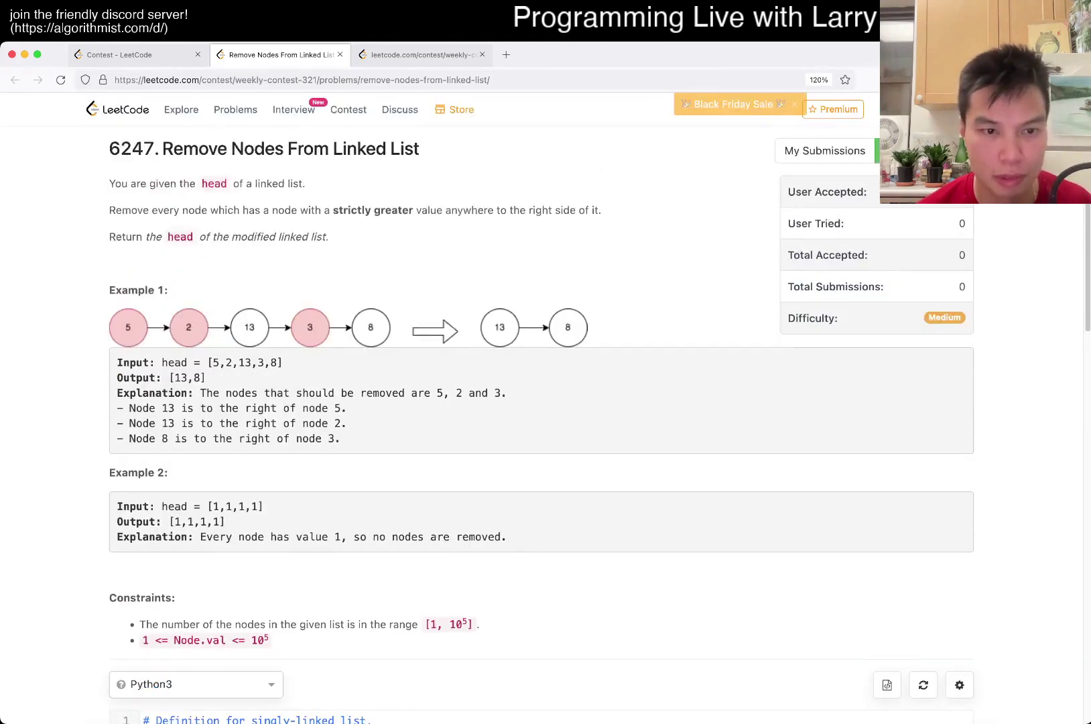
{"action": "scroll", "coordinate": [547, 409], "scroll_direction": "down", "scroll_amount": 15}
{"action": "scroll", "coordinate": [546, 409], "scroll_direction": "up", "scroll_amount": 3}
{"action": "left_click", "coordinate": [938, 390]}
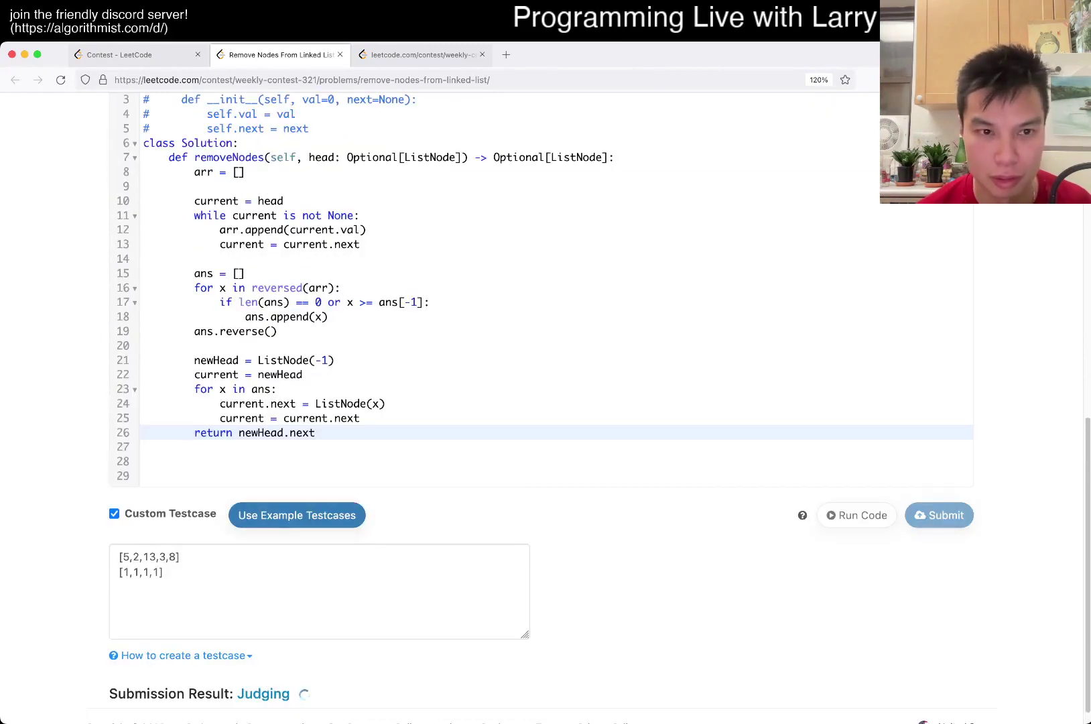